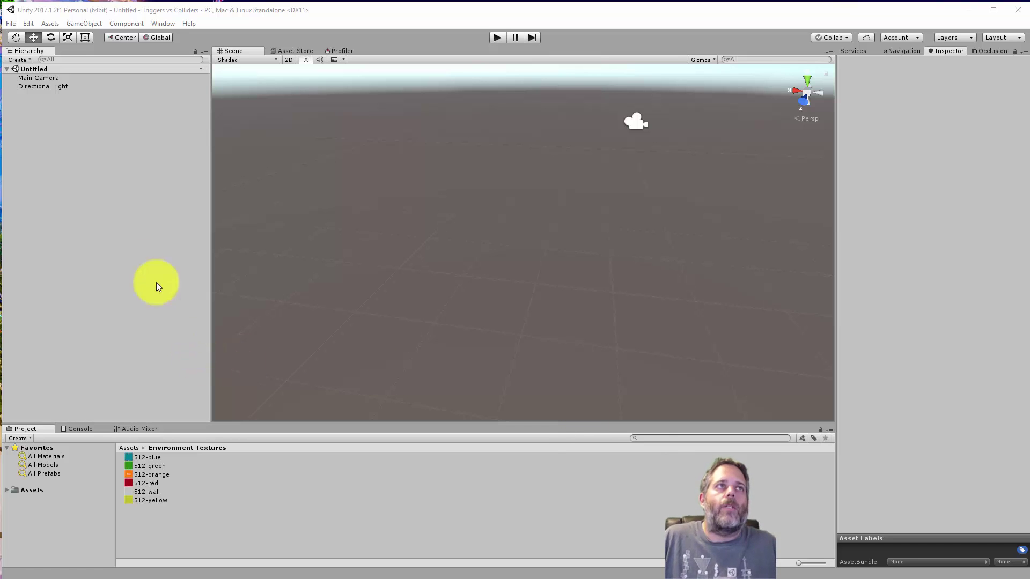
# - Open the existing project folder C:\ml-agents\unity-environment and continue despite the non-matching editor version
pyautogui.click(10, 23)
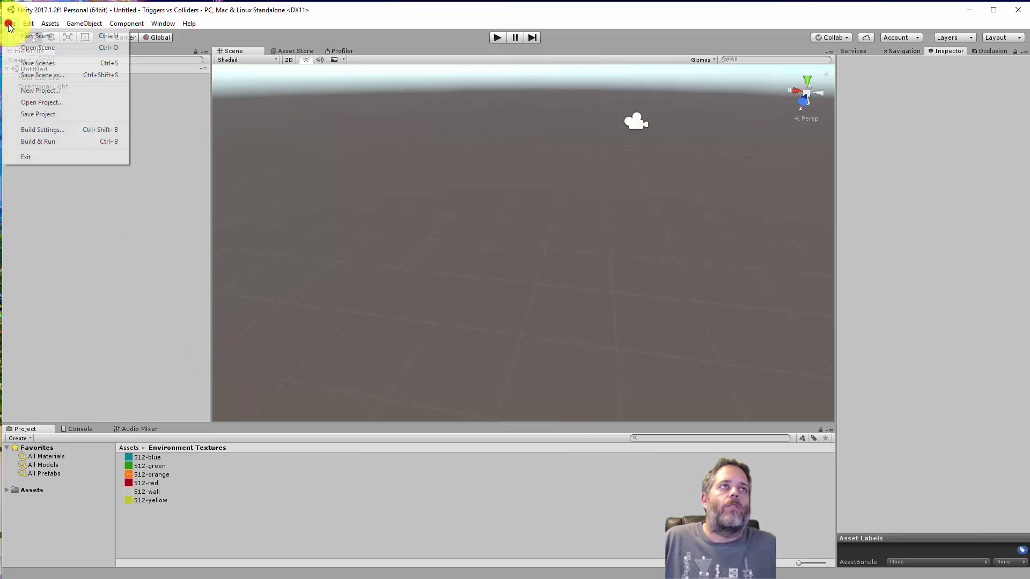
pyautogui.click(42, 99)
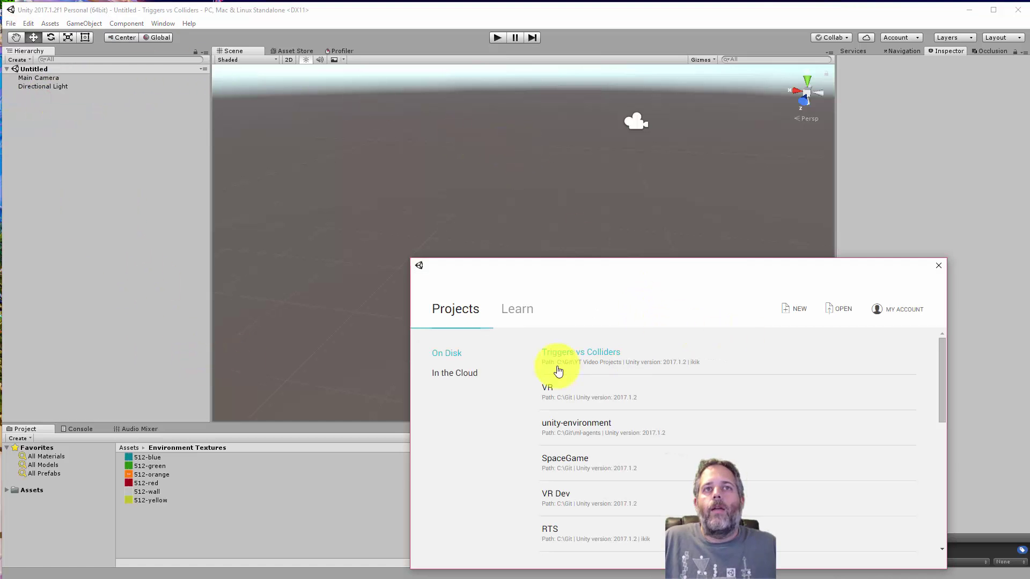
pyautogui.click(831, 314)
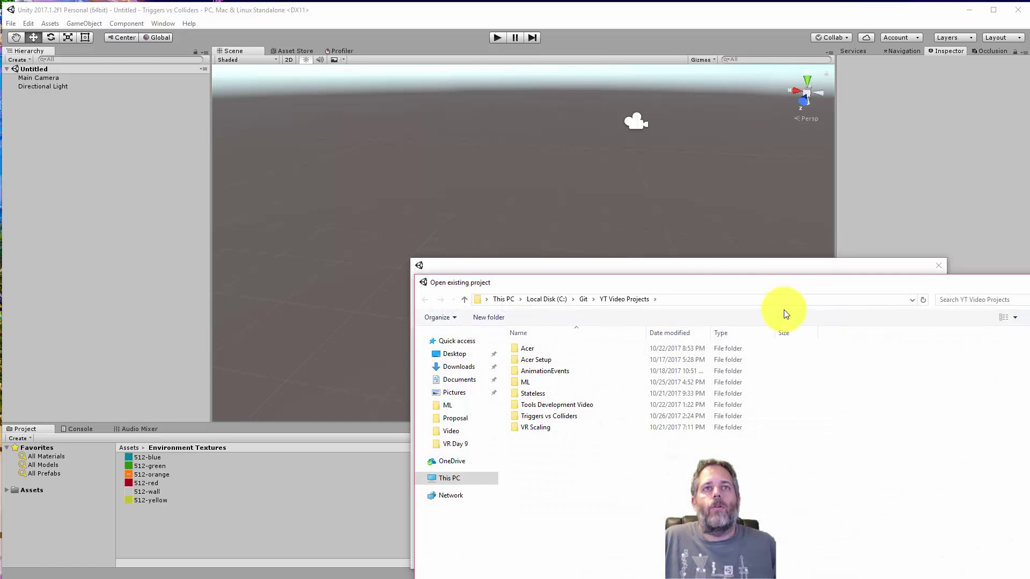
pyautogui.hotkey('alt', 'Up')
pyautogui.hotkey('alt', 'Up')
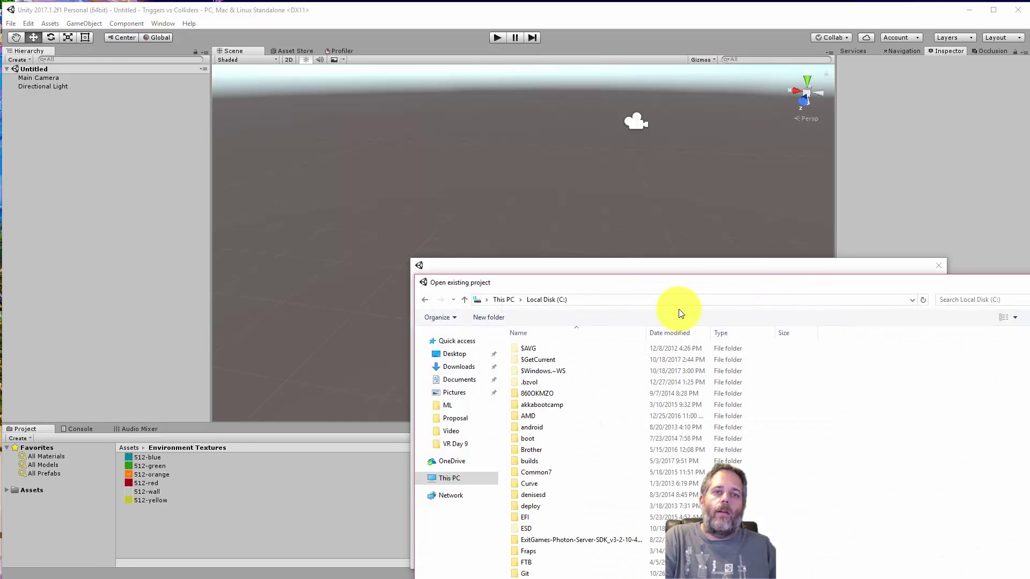
pyautogui.press('m')
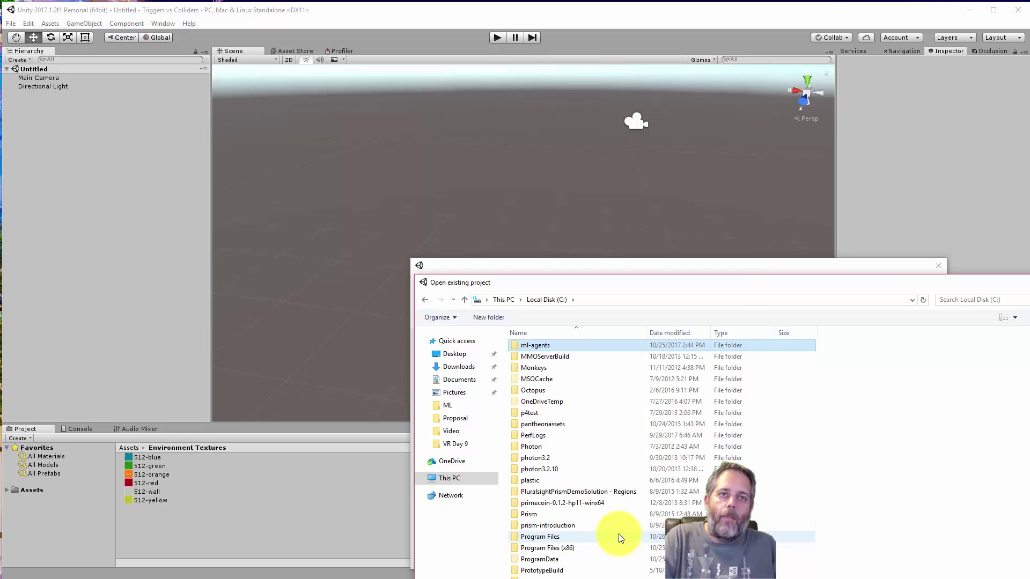
pyautogui.doubleClick(556, 346)
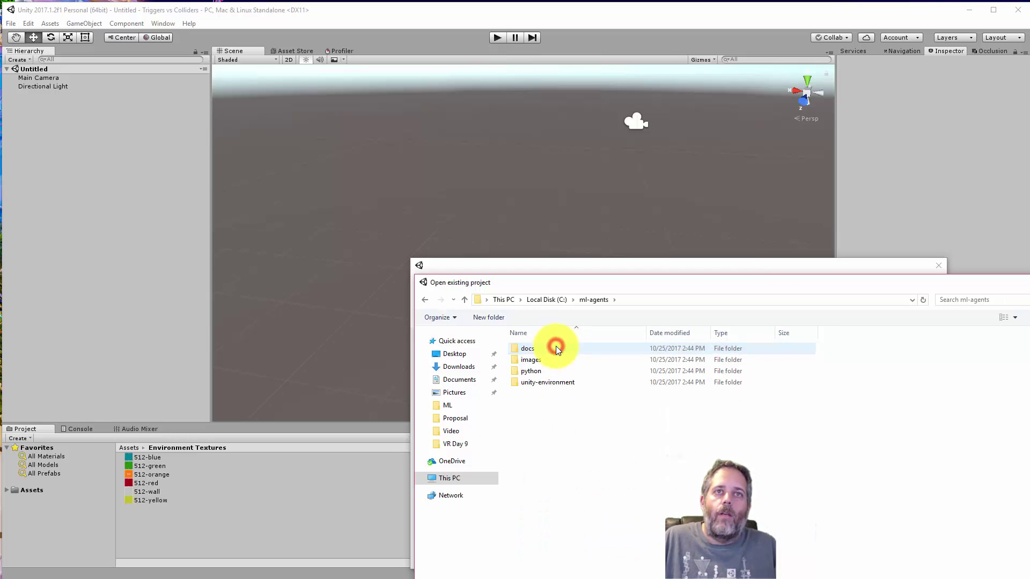
pyautogui.doubleClick(543, 382)
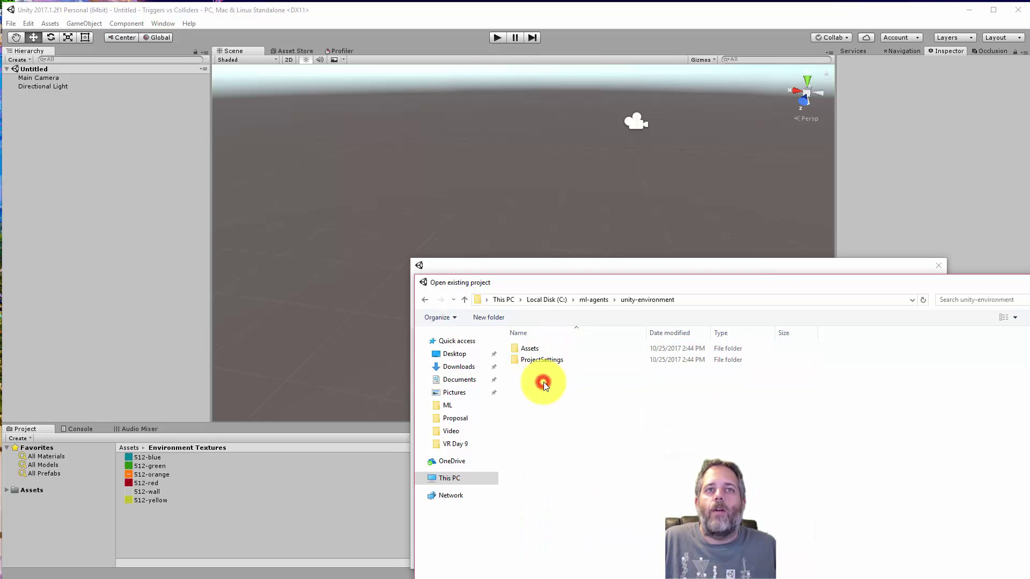
pyautogui.moveTo(641, 289); pyautogui.dragTo(536, 150)
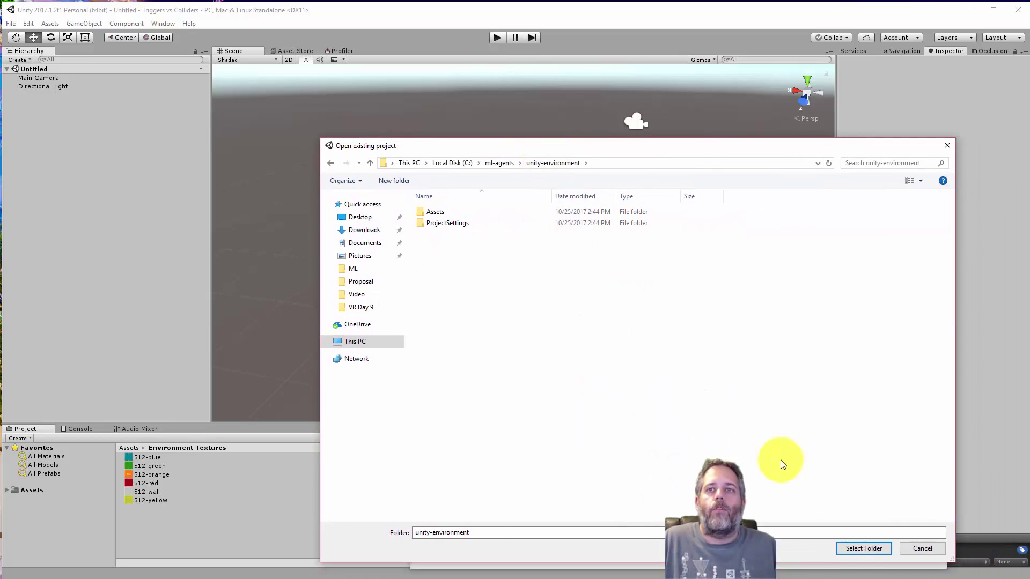
pyautogui.click(859, 548)
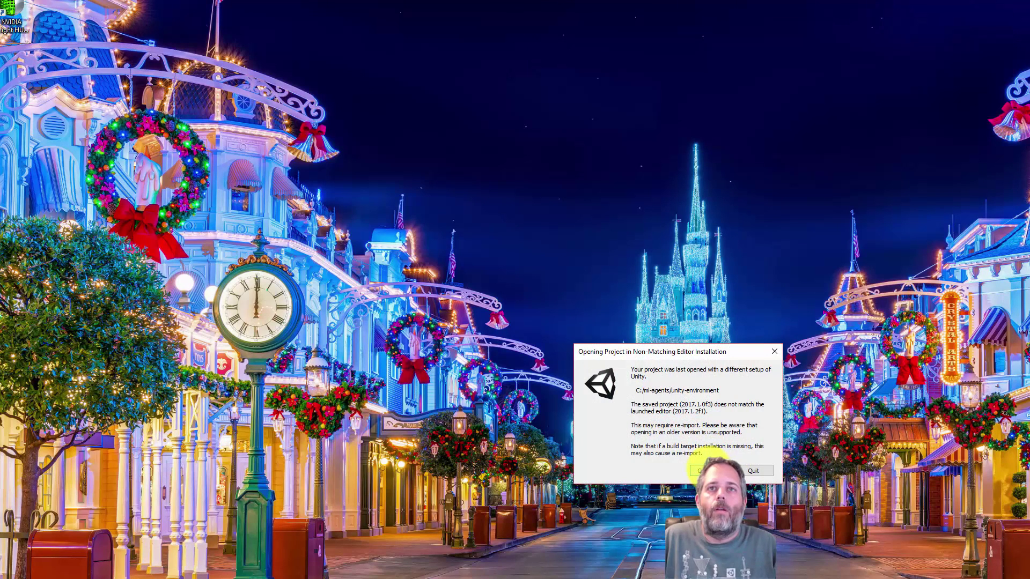
pyautogui.click(696, 471)
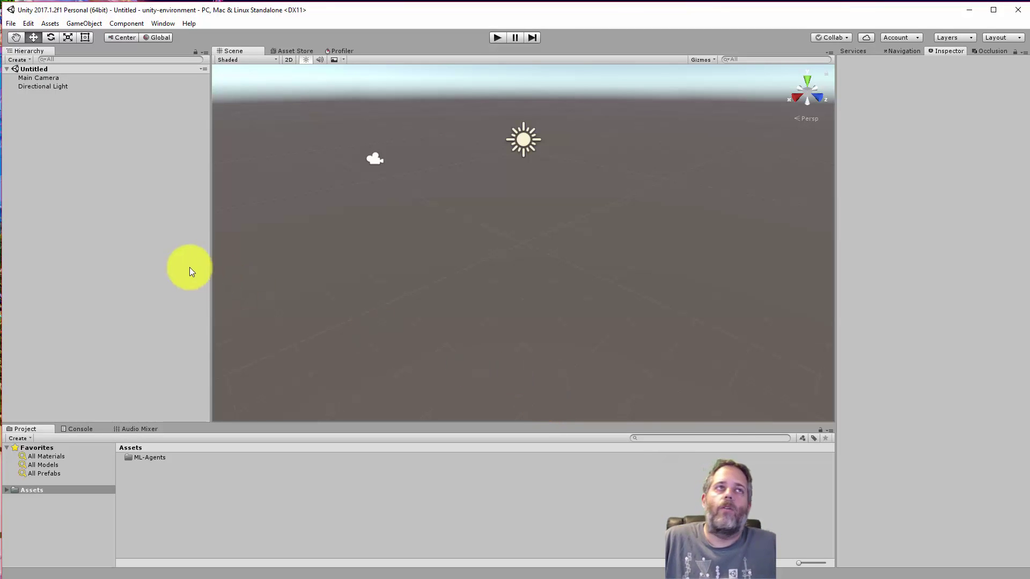
# - Open the 3DBall example's Scene from the ML-Agents Examples folder and view its platforms and balls
pyautogui.doubleClick(143, 458)
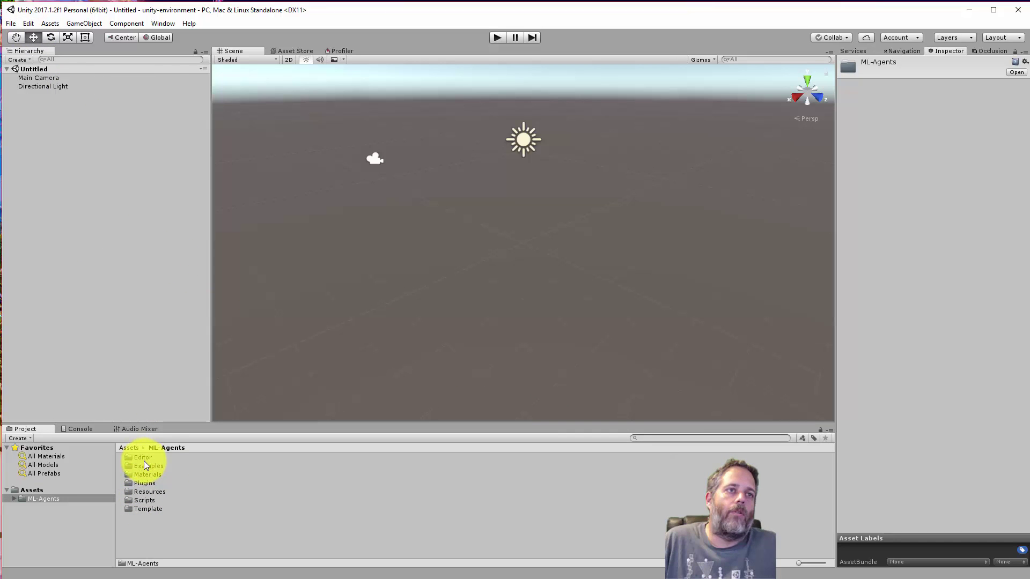
pyautogui.doubleClick(149, 467)
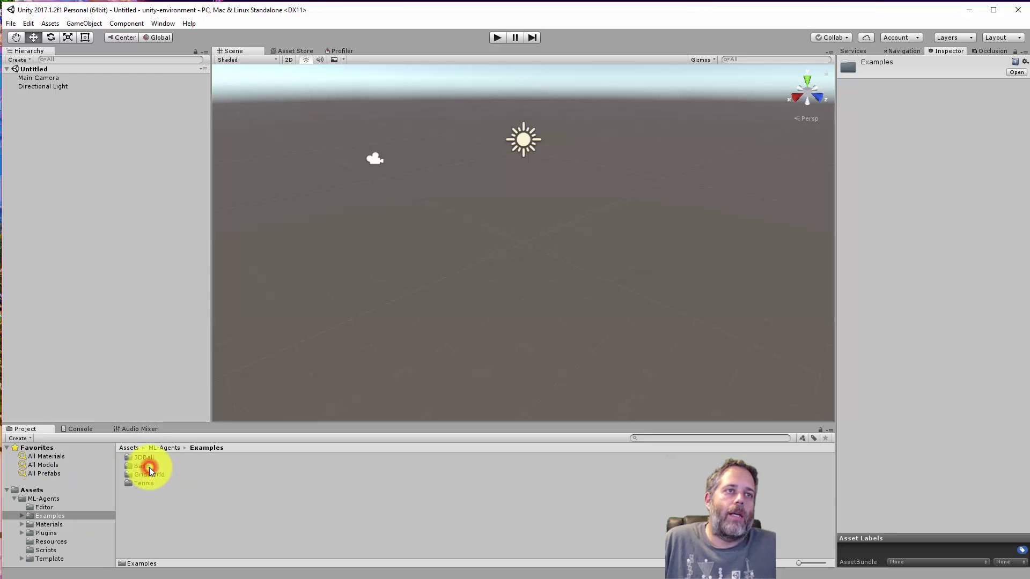
pyautogui.doubleClick(146, 457)
pyautogui.doubleClick(142, 483)
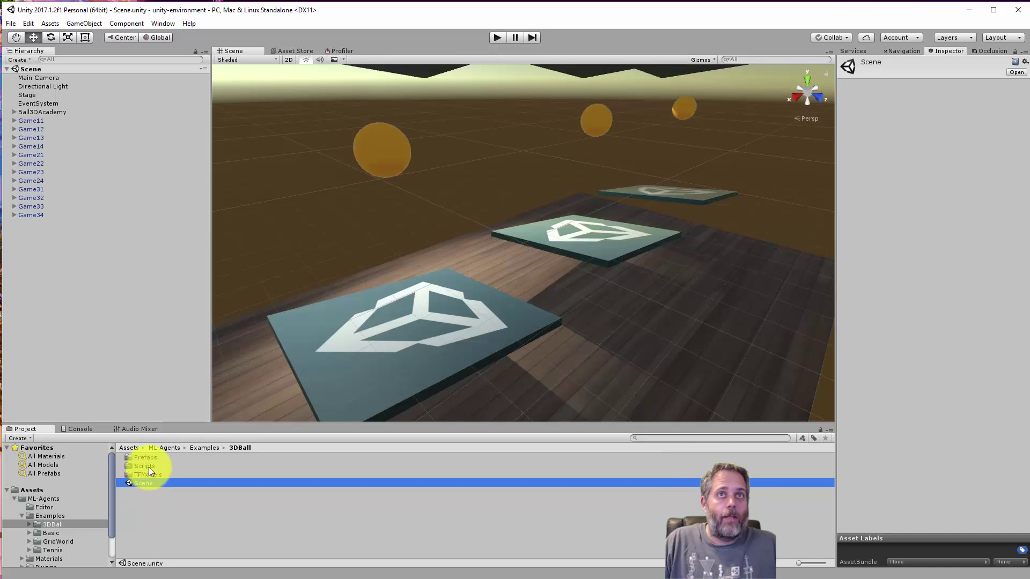
pyautogui.keyDown('alt'); pyautogui.moveTo(439, 340); pyautogui.dragTo(375, 298); pyautogui.keyUp('alt')
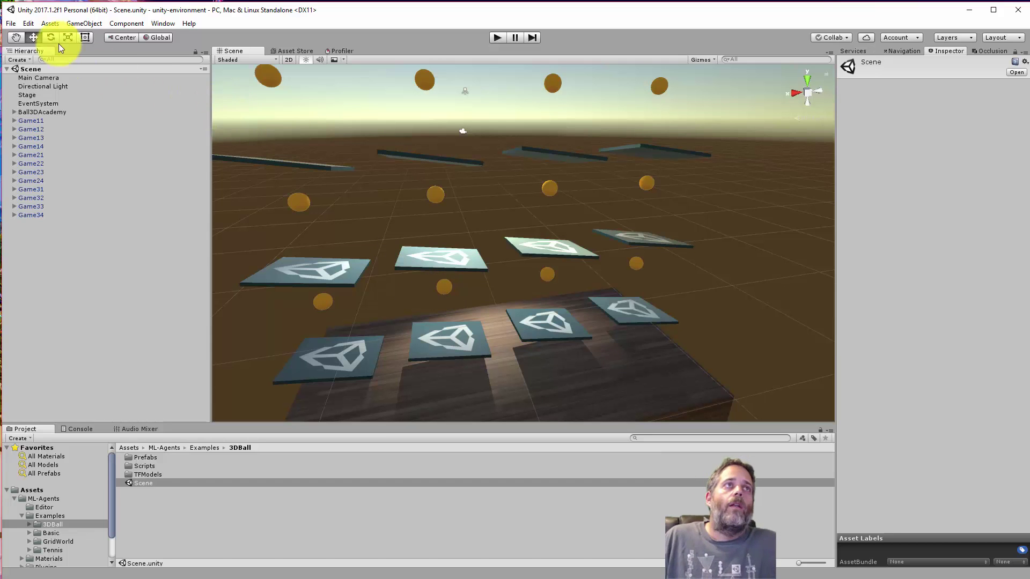
# - Check Run In Background and the Display Resolution Dialog options in the Player settings under Resolution and Presentation
pyautogui.click(30, 26)
pyautogui.click(82, 288)
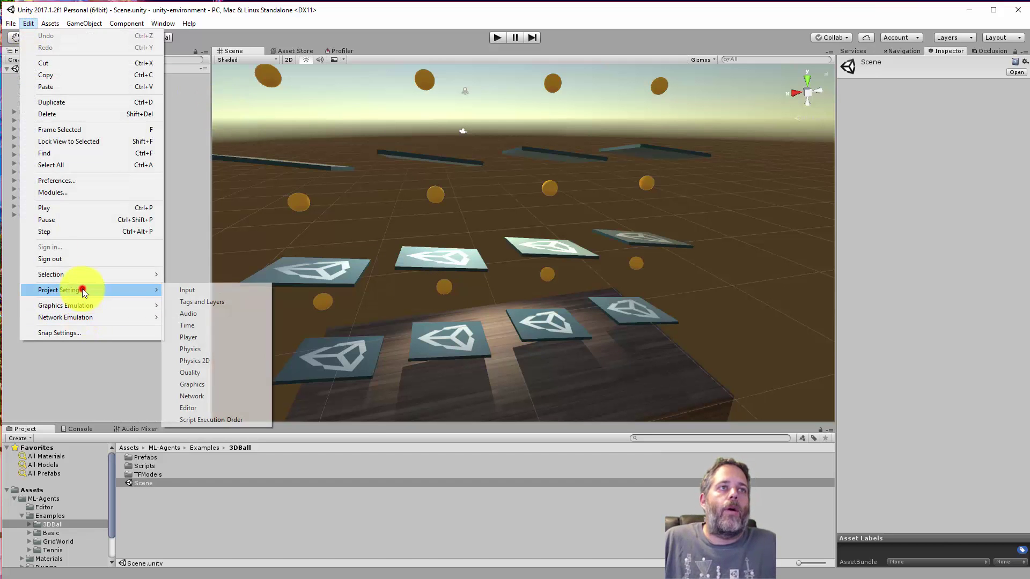
pyautogui.click(196, 336)
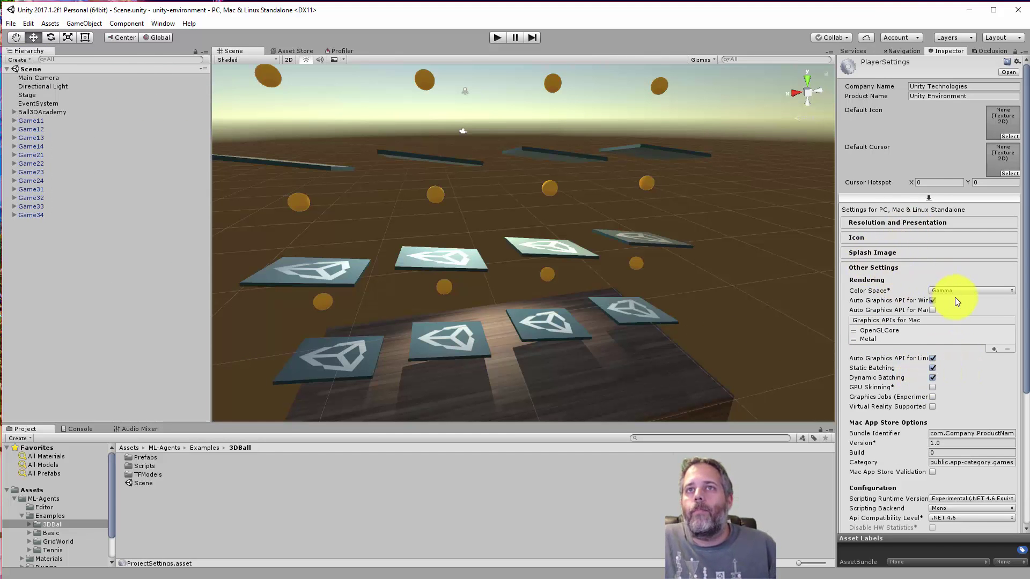
pyautogui.scroll(-1, 1022, 349)
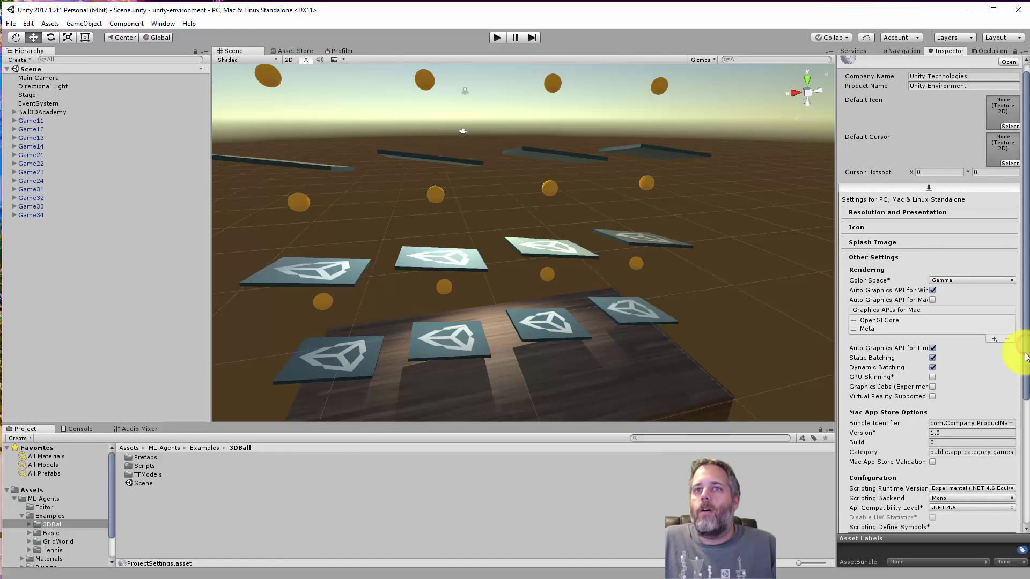
pyautogui.moveTo(1025, 357); pyautogui.dragTo(1021, 398)
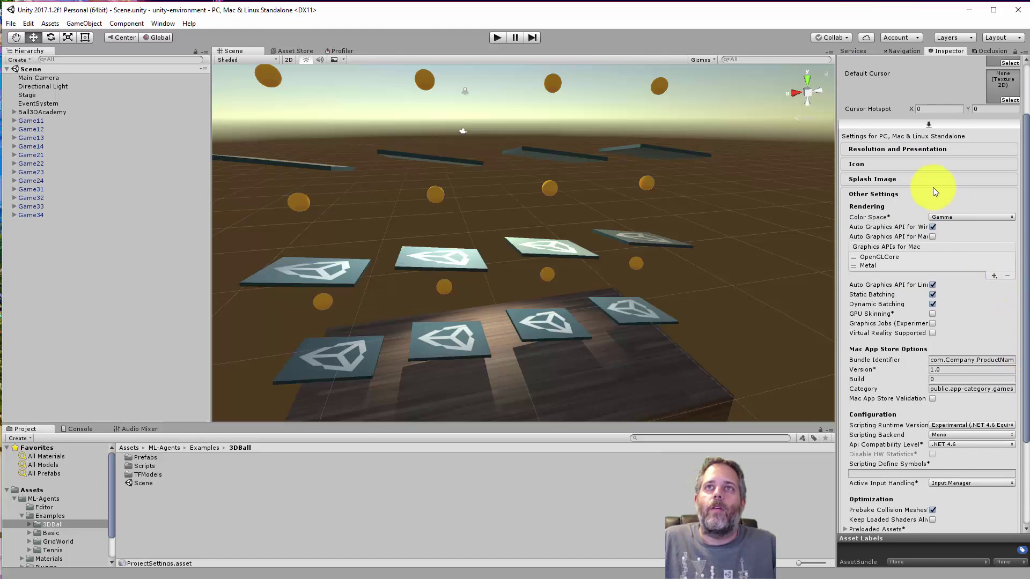
pyautogui.click(881, 150)
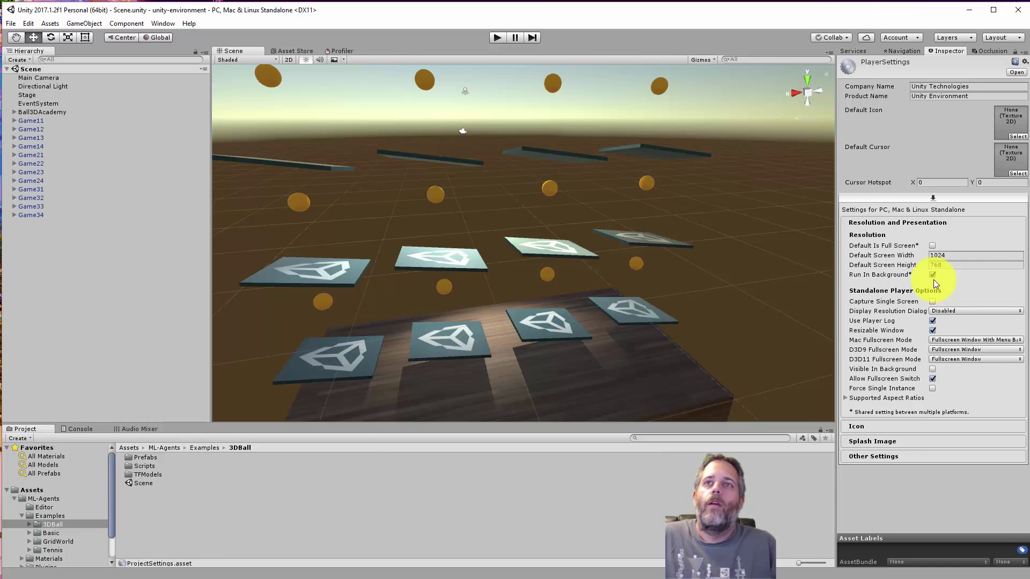
pyautogui.click(961, 312)
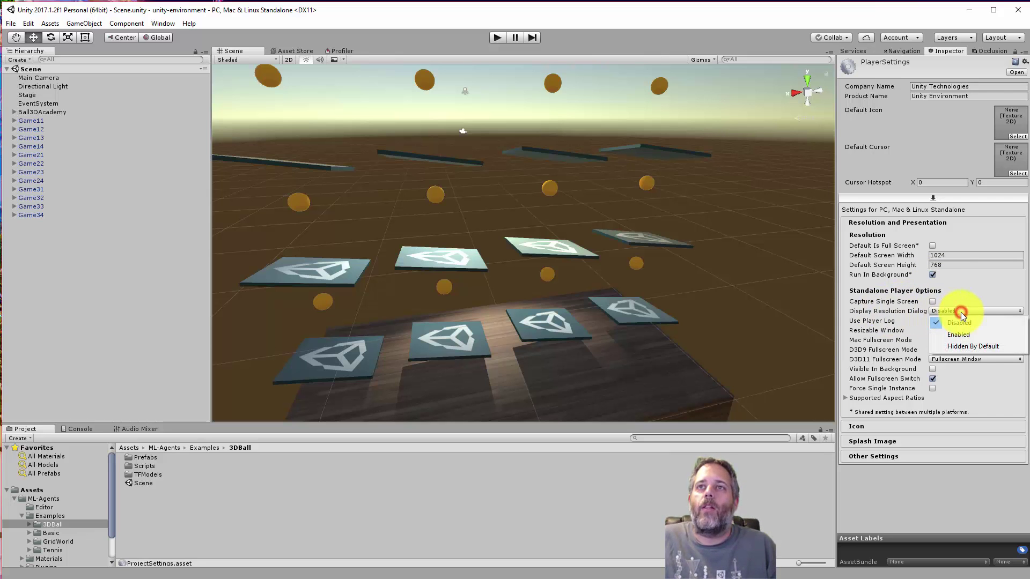
pyautogui.click(907, 311)
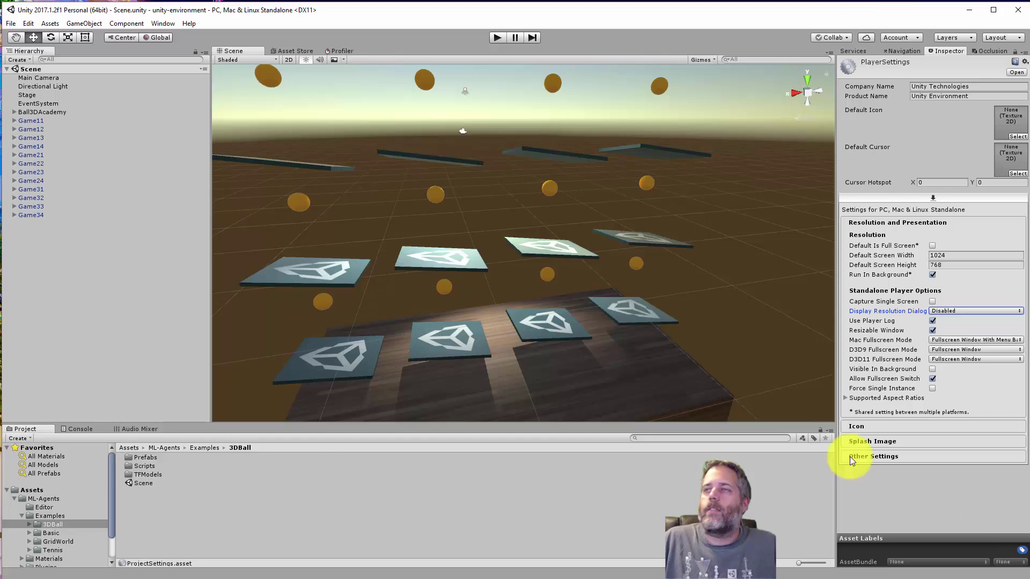
# - Set the Brain Type of Ball3DBrain, under Ball3DAcademy, to External and save the scene
pyautogui.click(14, 112)
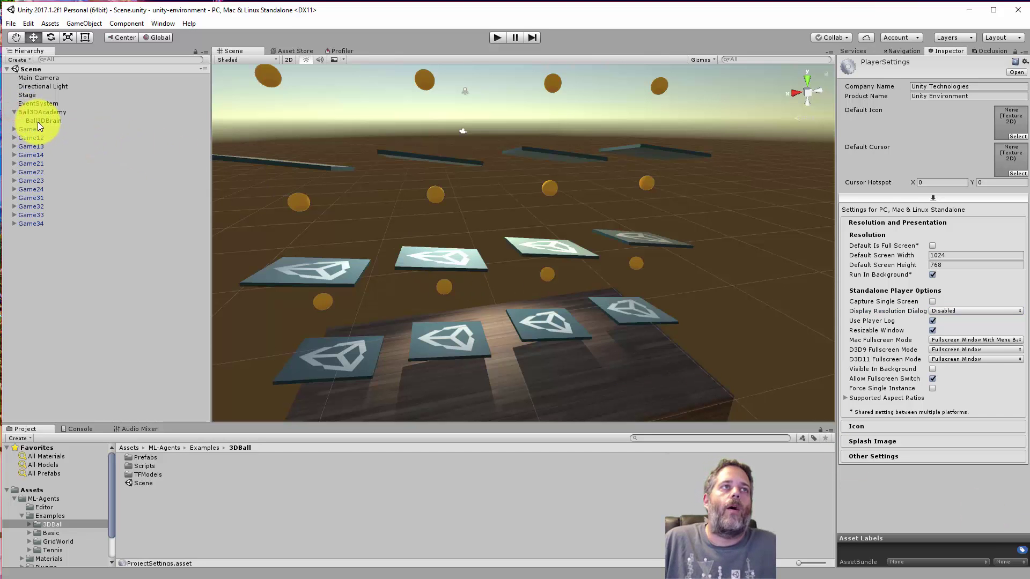
pyautogui.click(38, 121)
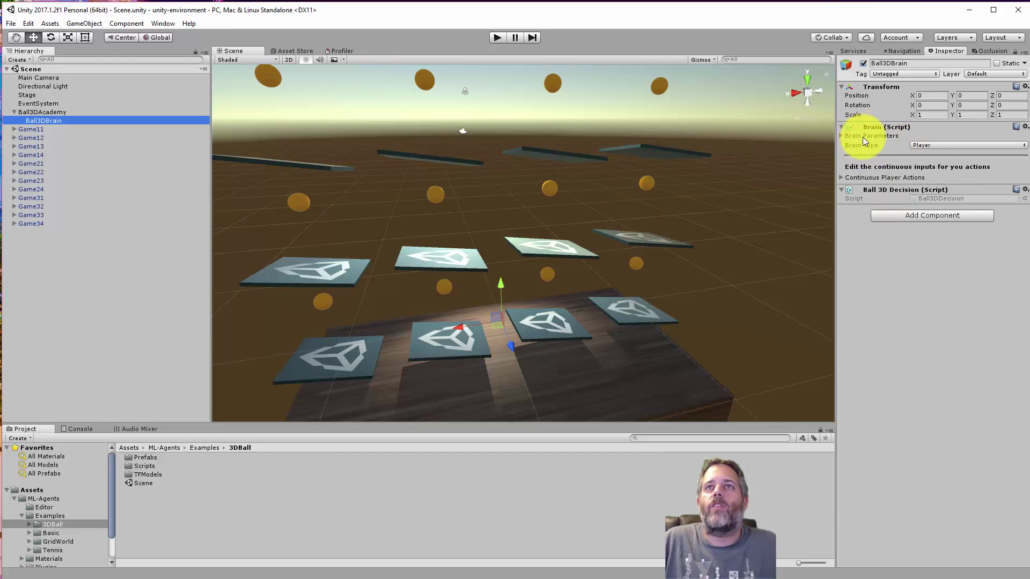
pyautogui.click(939, 146)
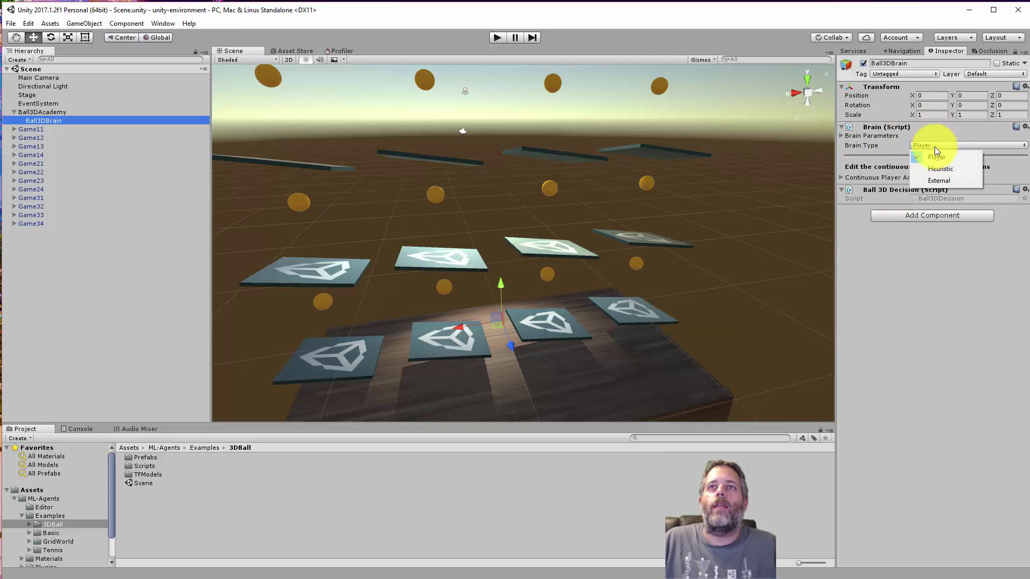
pyautogui.click(939, 179)
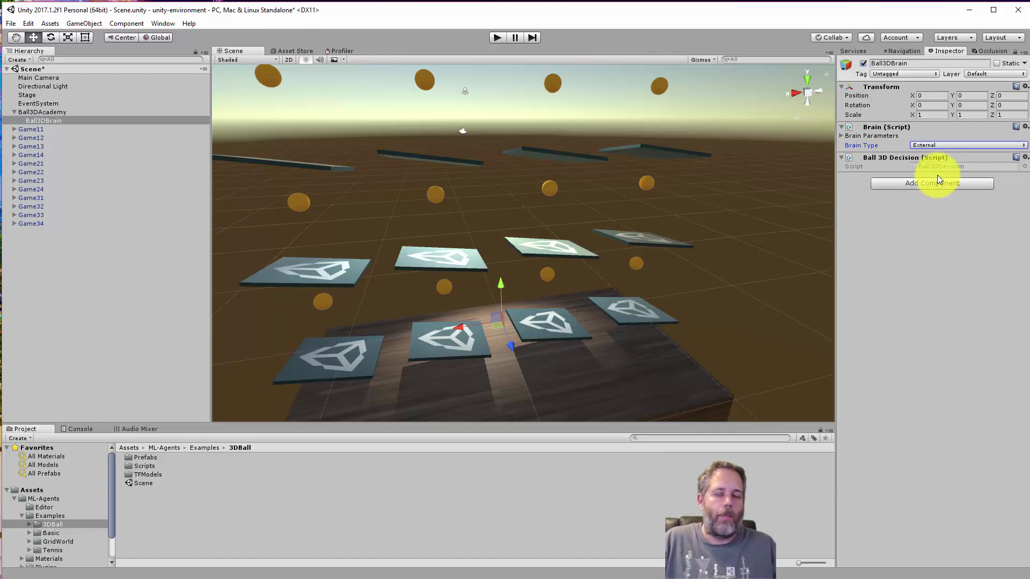
pyautogui.hotkey('ctrl', 's')
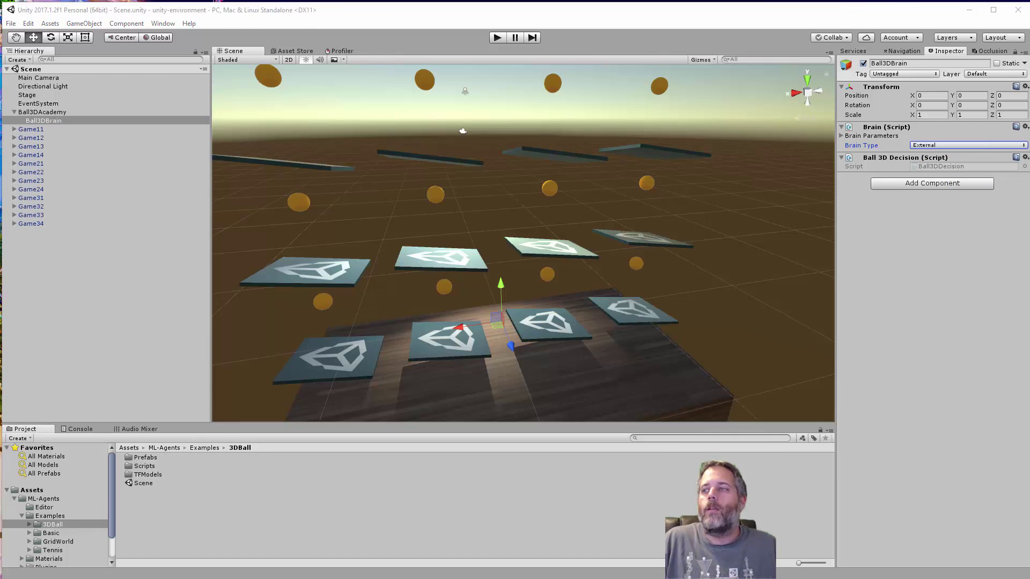
# - Enable Development Build in the build settings for the PC, Mac & Linux Standalone platform
pyautogui.click(10, 23)
pyautogui.click(32, 131)
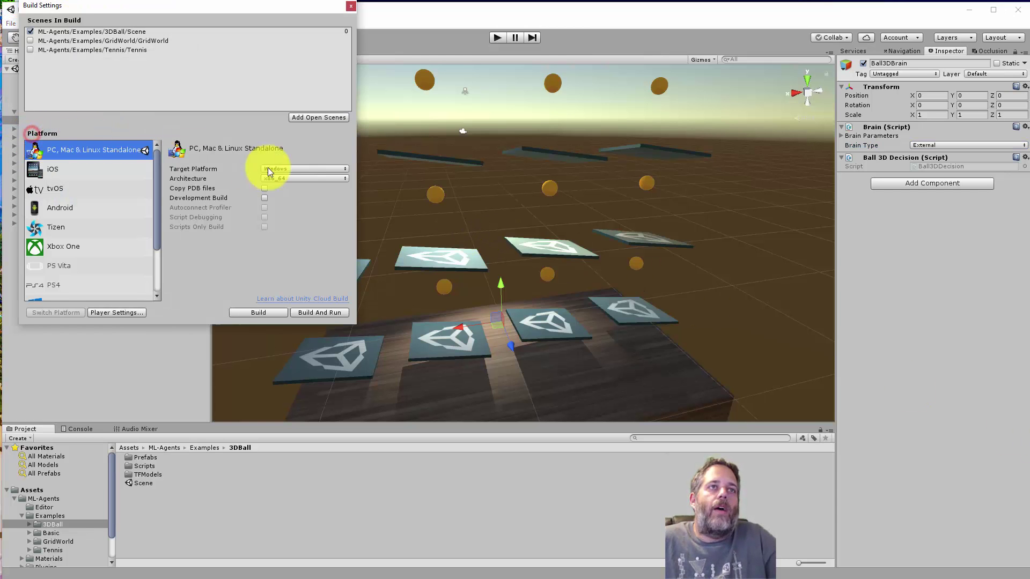
pyautogui.moveTo(143, 12); pyautogui.dragTo(334, 66)
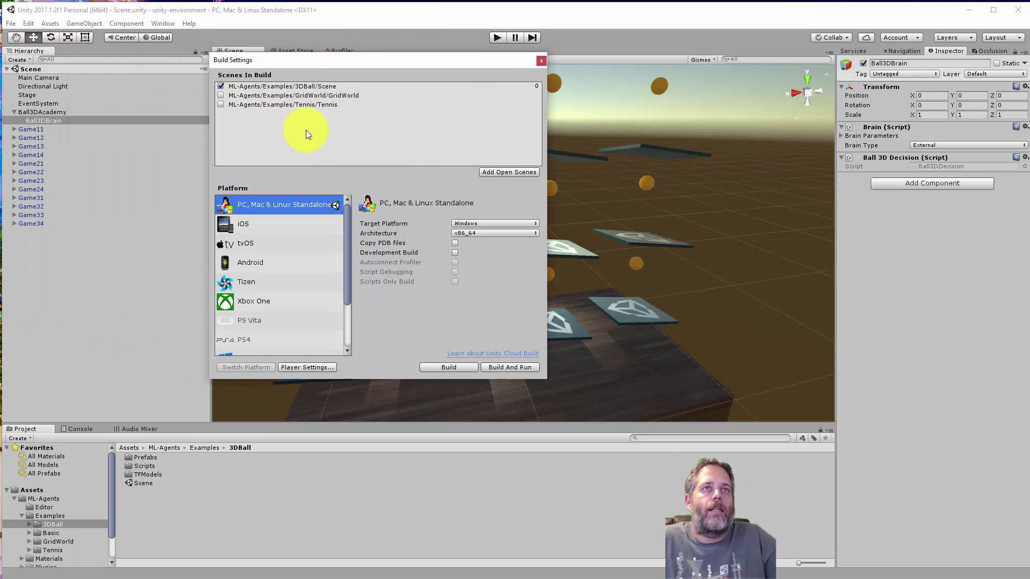
pyautogui.click(454, 252)
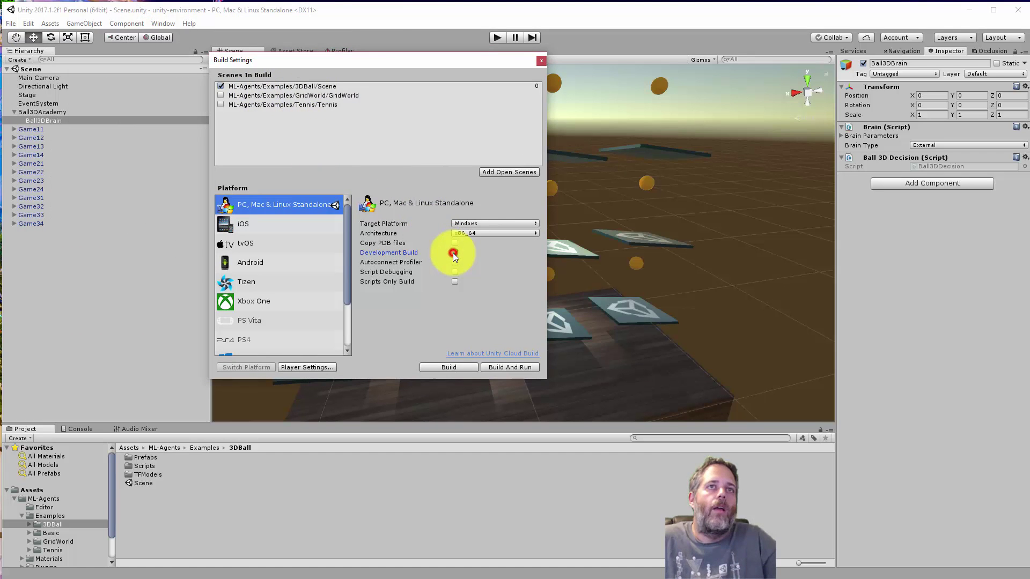
# - Build the player into the ml-agents python folder as an exe with the file name ball
pyautogui.click(451, 367)
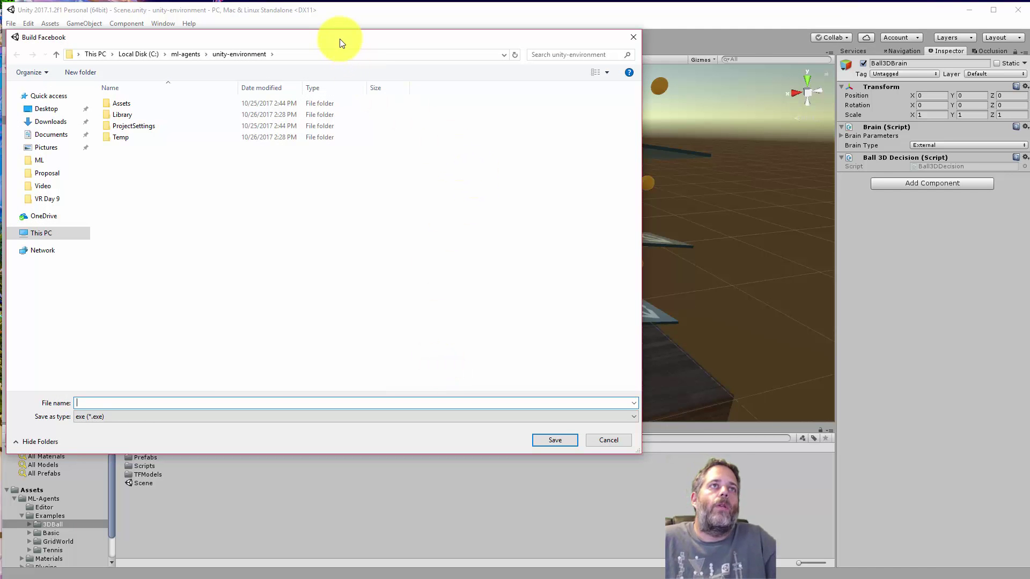
pyautogui.moveTo(338, 40); pyautogui.dragTo(617, 117)
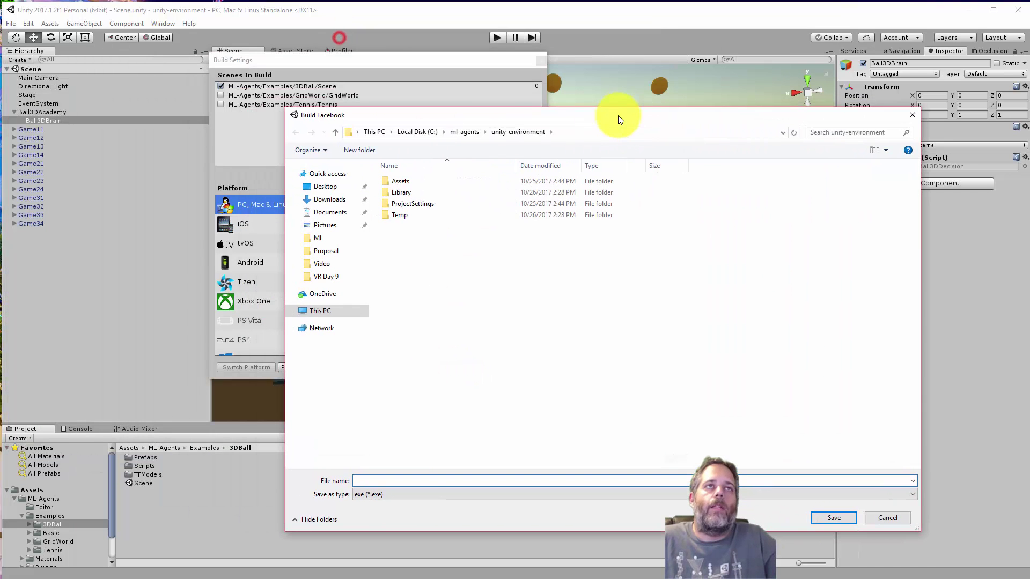
pyautogui.click(457, 133)
pyautogui.click(402, 203)
pyautogui.doubleClick(403, 204)
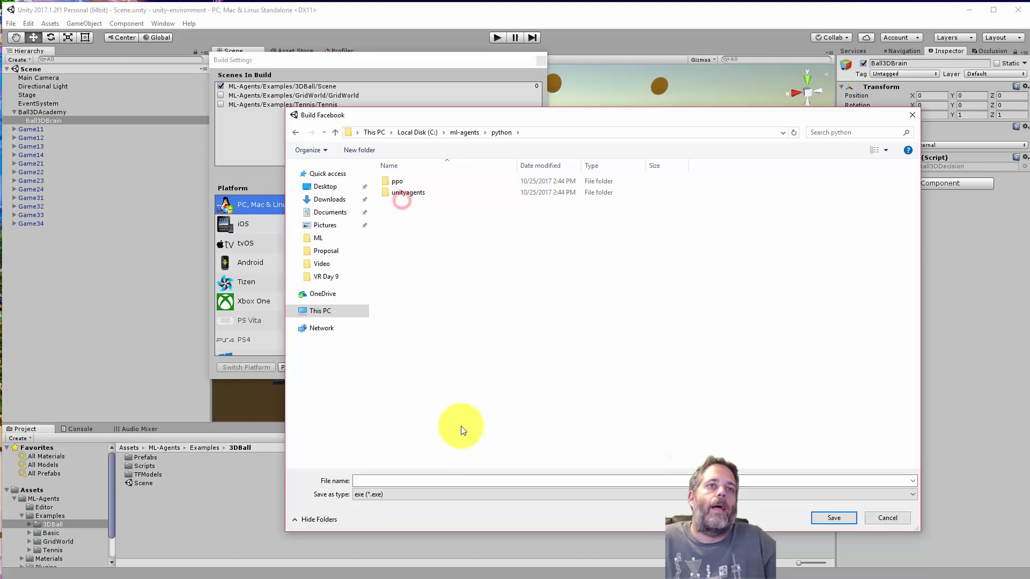
pyautogui.click(438, 480)
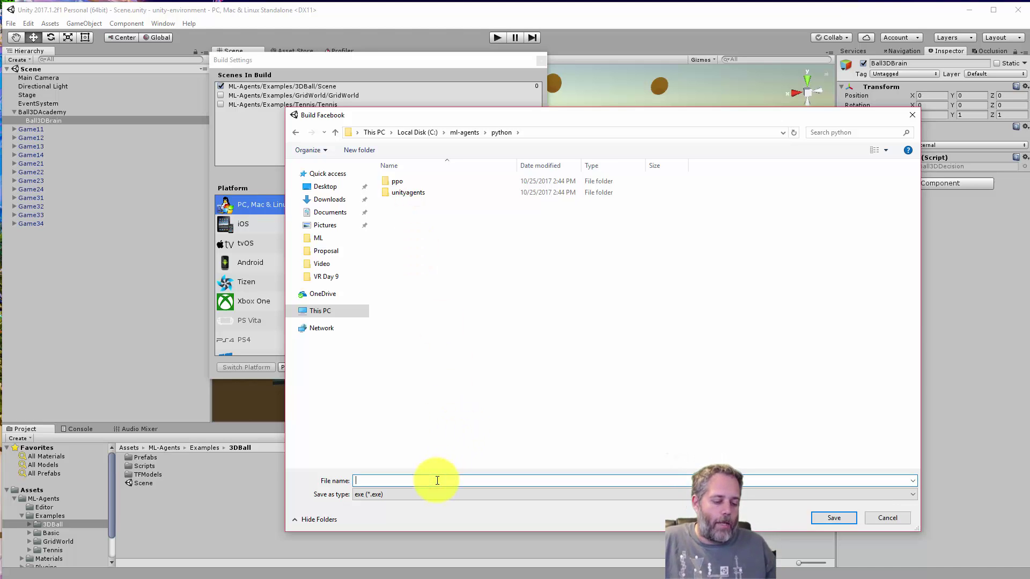
pyautogui.write('ball')
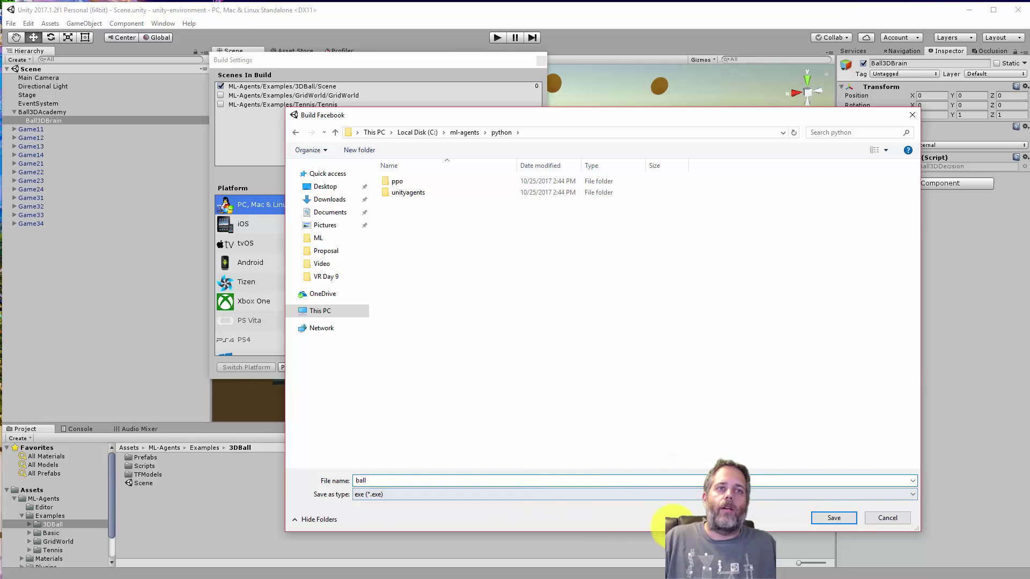
pyautogui.click(824, 517)
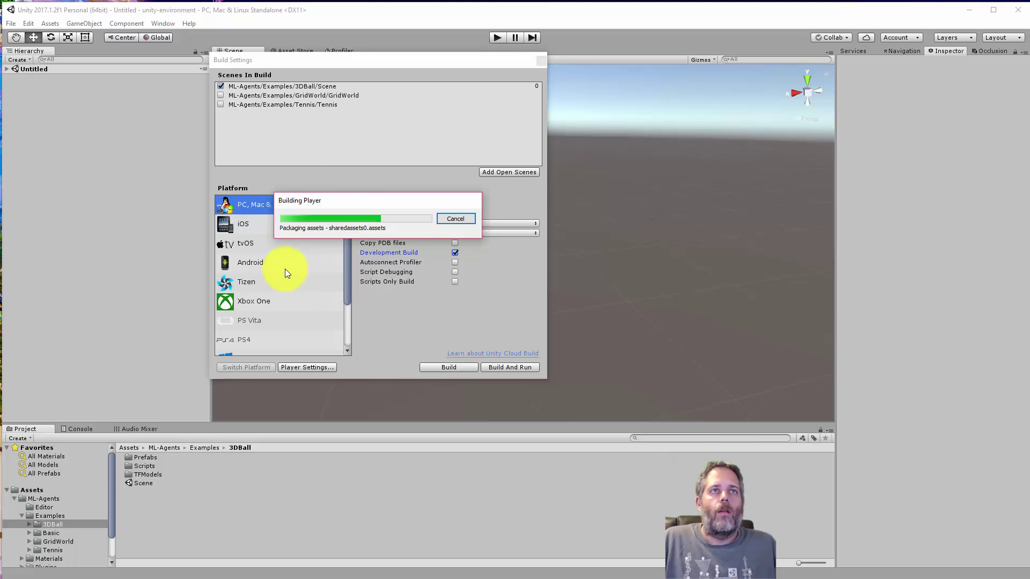
pyautogui.click(342, 202)
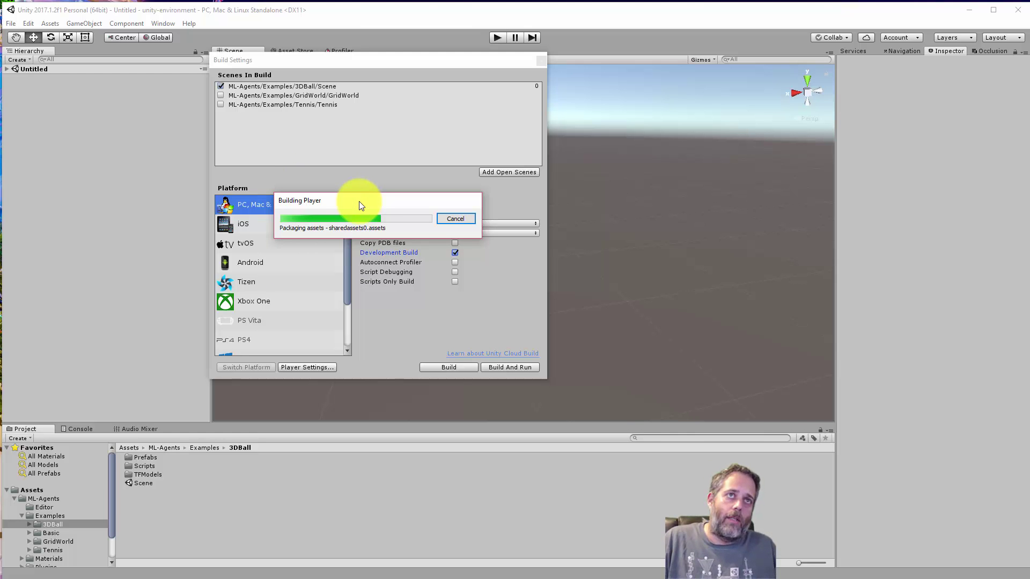
pyautogui.moveTo(360, 202); pyautogui.dragTo(391, 203)
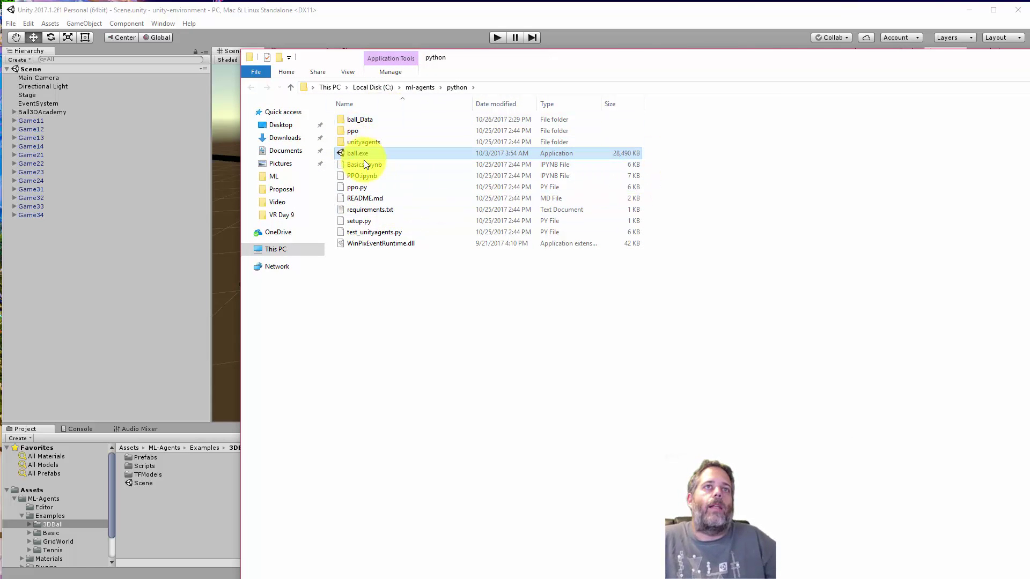
# - Open an Anaconda Prompt and change its working directory to \ml-agents\python
pyautogui.press('super')
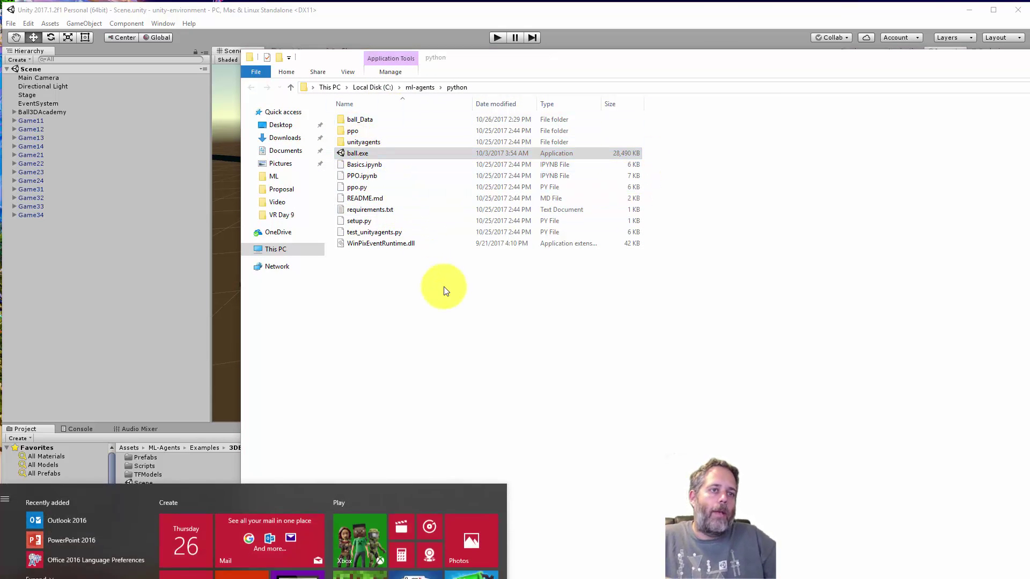
pyautogui.write('ana')
pyautogui.press('Return')
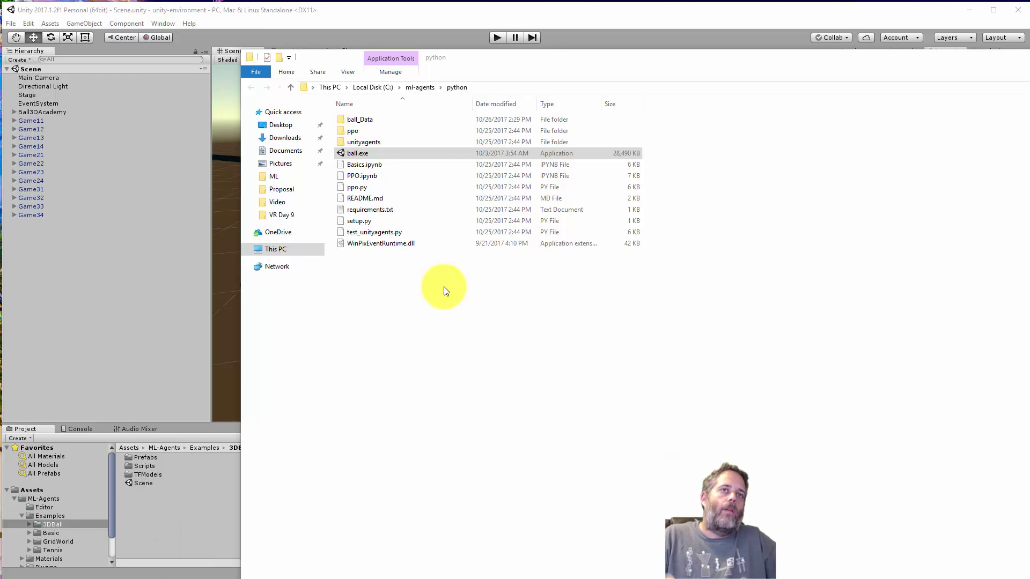
pyautogui.moveTo(383, 57); pyautogui.dragTo(428, 287)
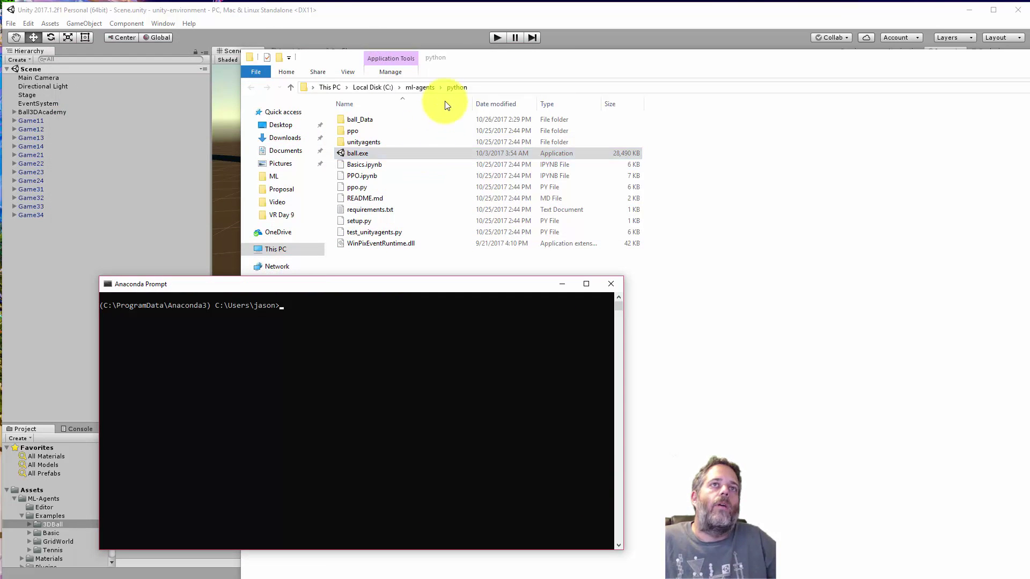
pyautogui.click(372, 326)
pyautogui.write('cd')
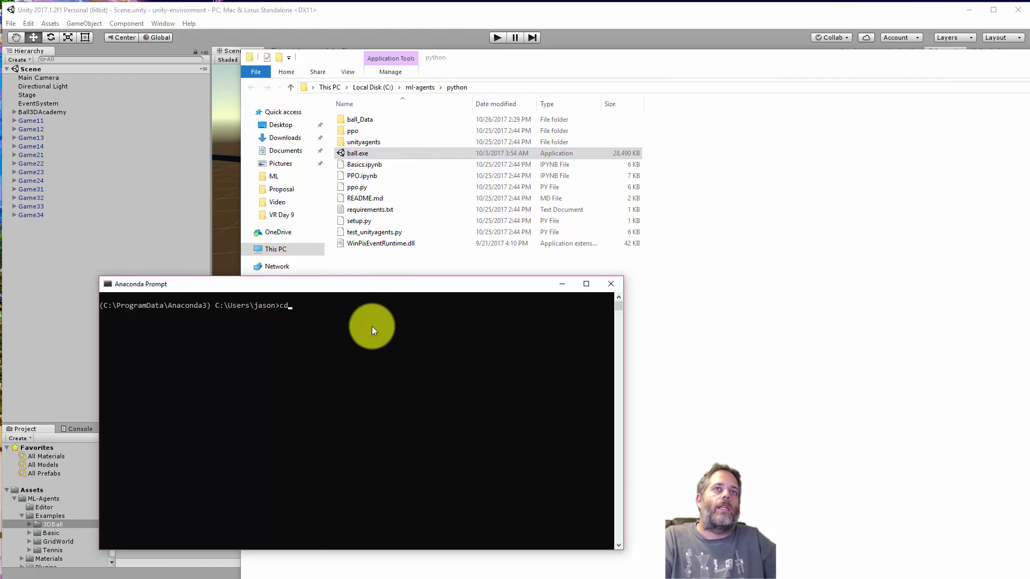
pyautogui.write(' \\ml-agents')
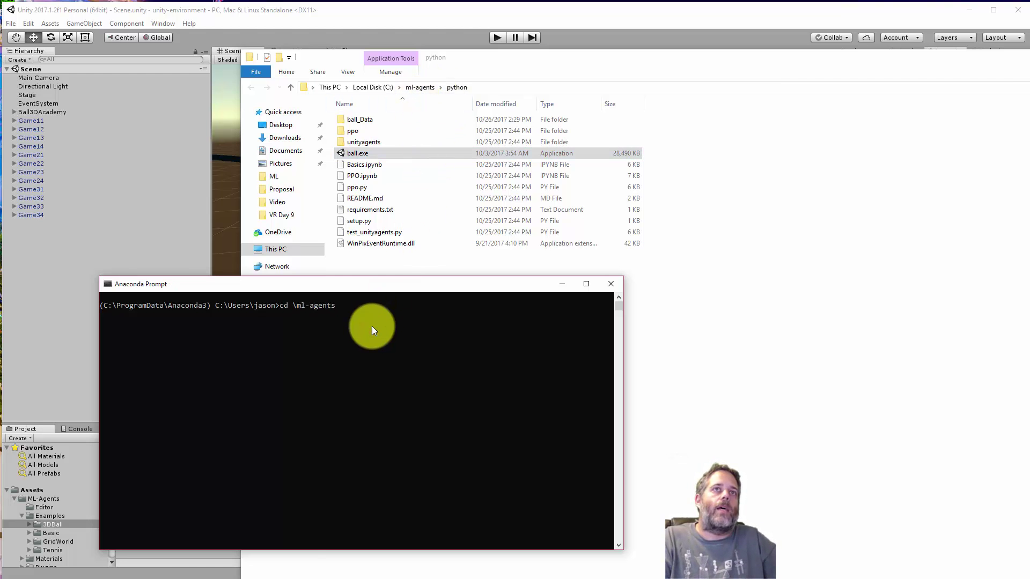
pyautogui.write('\\python')
pyautogui.press('Return')
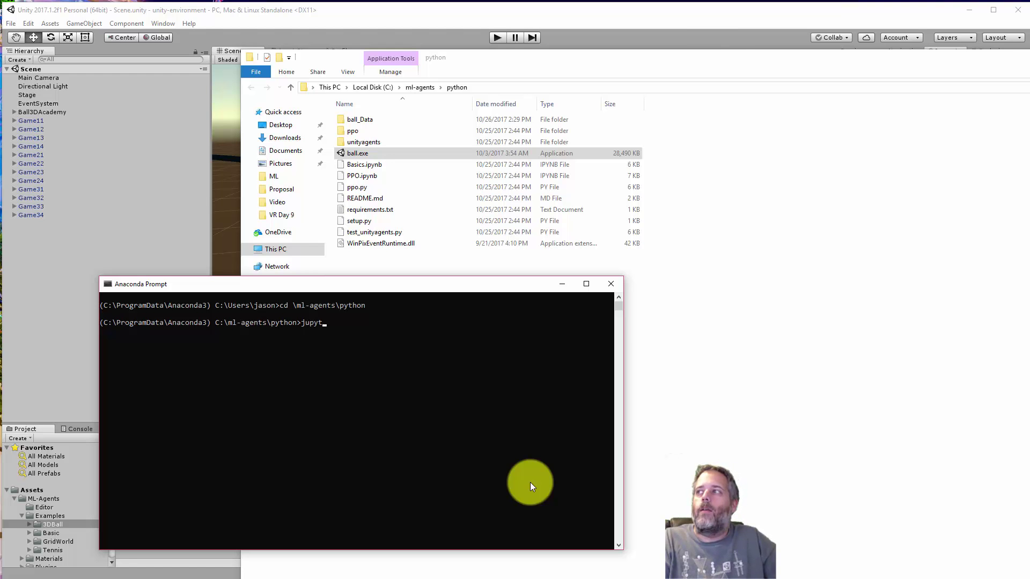
# - Start Jupyter Notebook from the python folder with "jupyter notebook" and open the PPO.ipynb notebook
pyautogui.write('jupyter notebook')
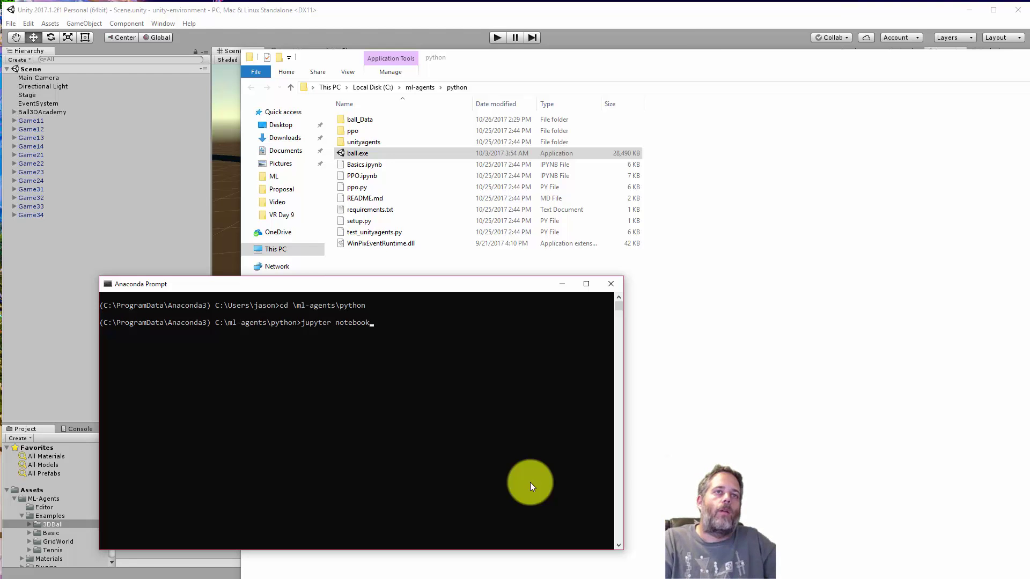
pyautogui.press('Return')
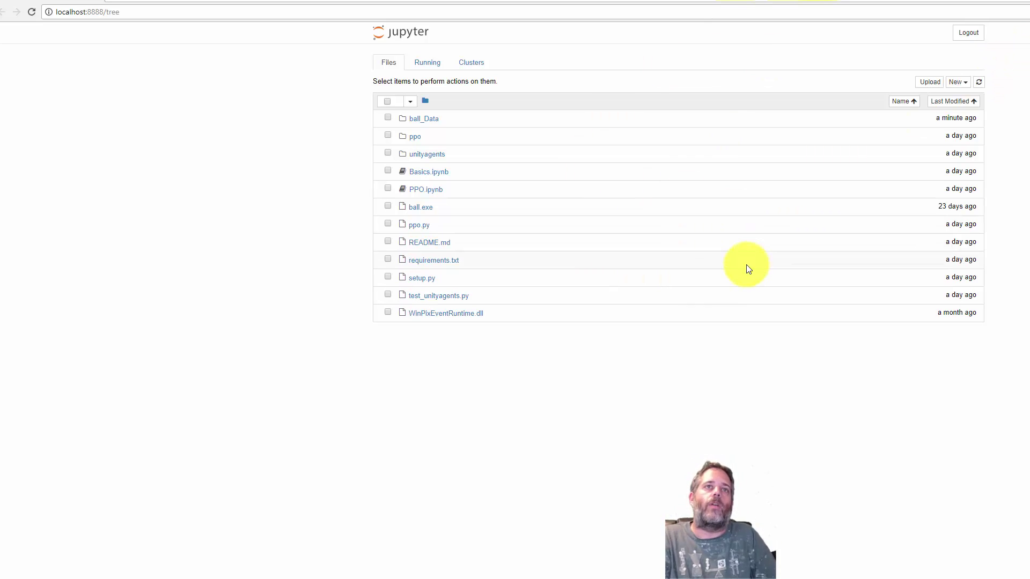
pyautogui.click(420, 191)
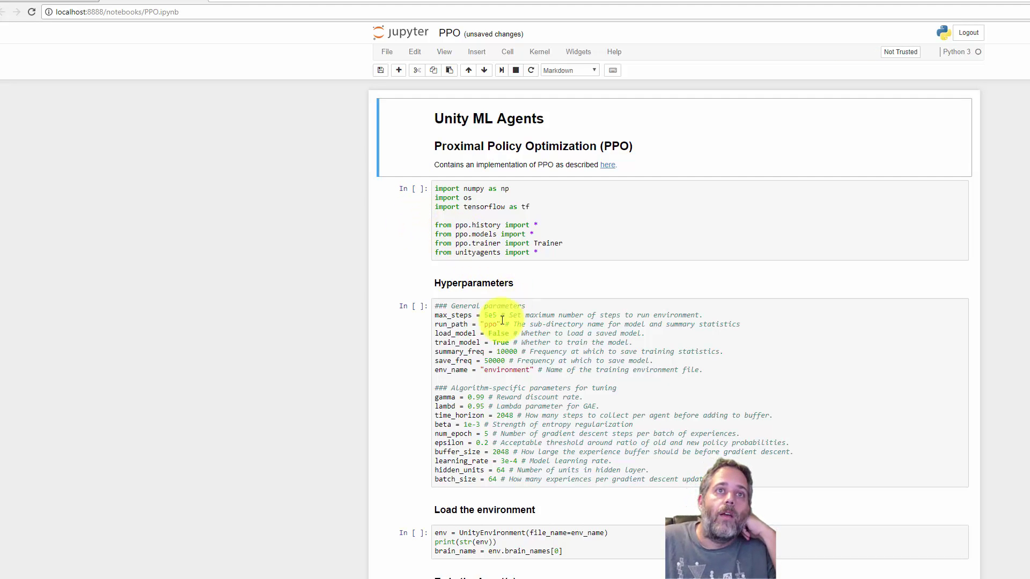
# - Set env_name to "ball" in the general parameters of the Hyperparameters cell
pyautogui.click(507, 370)
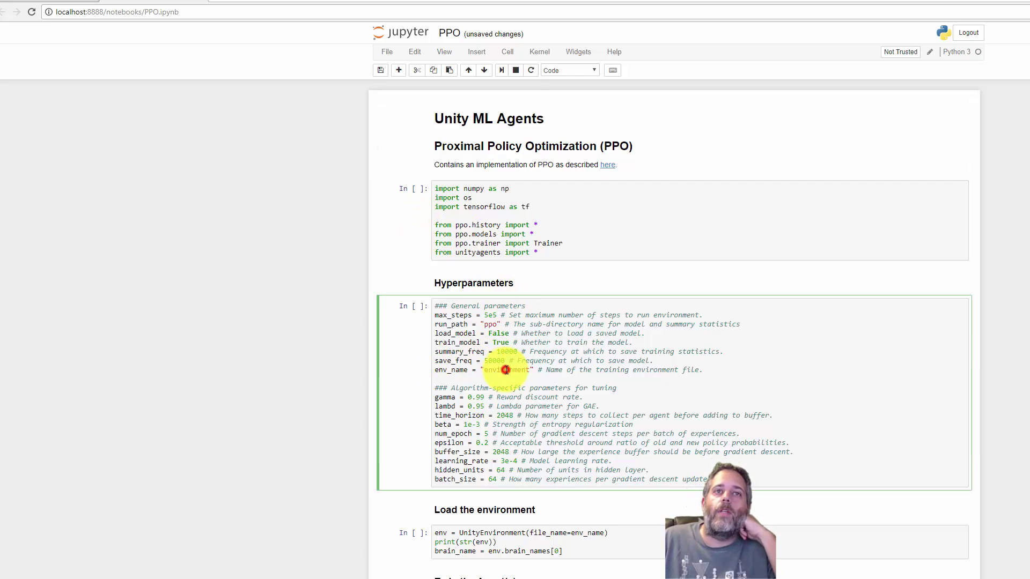
pyautogui.doubleClick(507, 370)
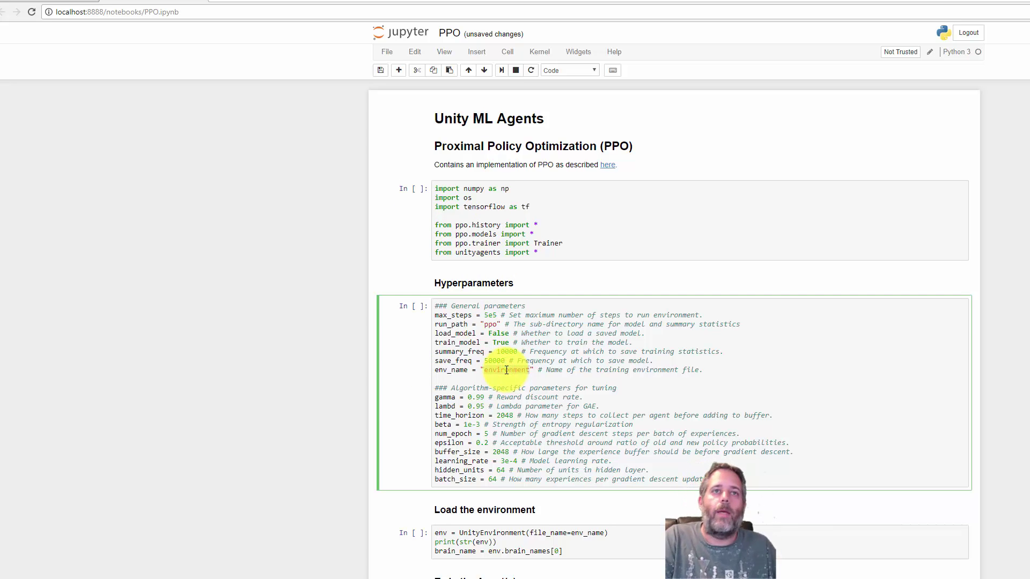
pyautogui.write('ball')
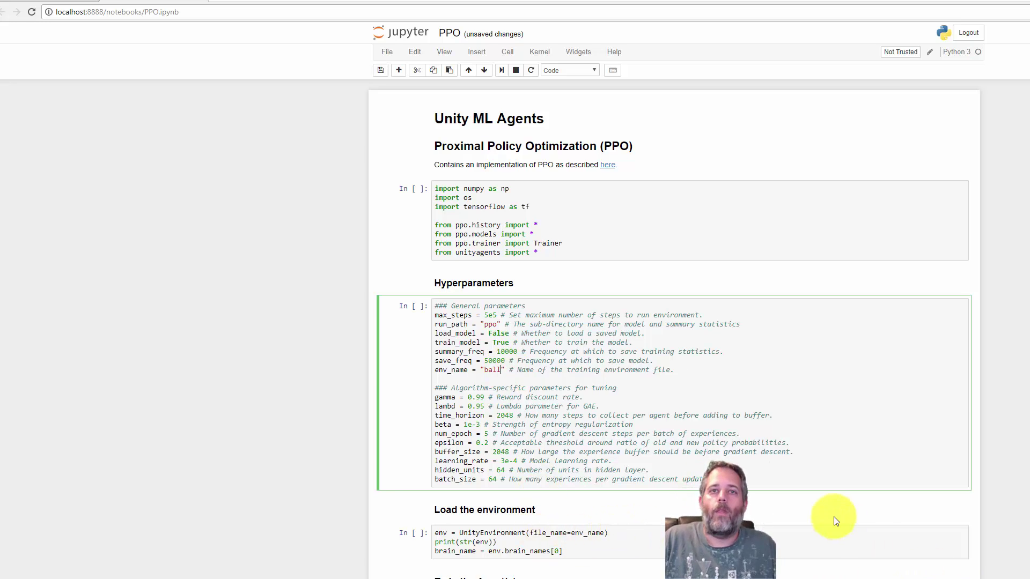
# - Run the notebook cells in order from the imports through Hyperparameters and Load the environment to Train the Agent(s)
pyautogui.click(397, 228)
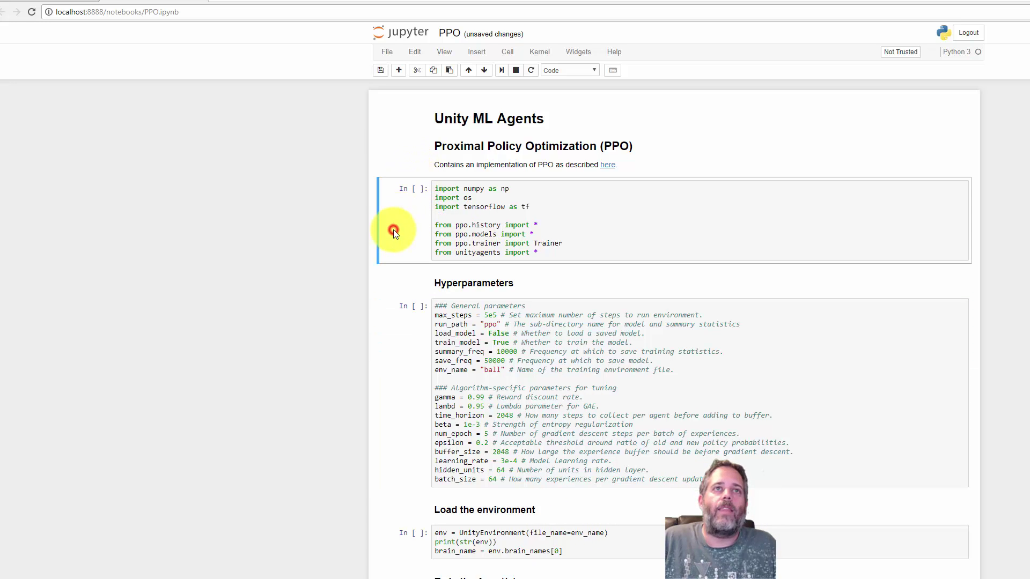
pyautogui.click(501, 71)
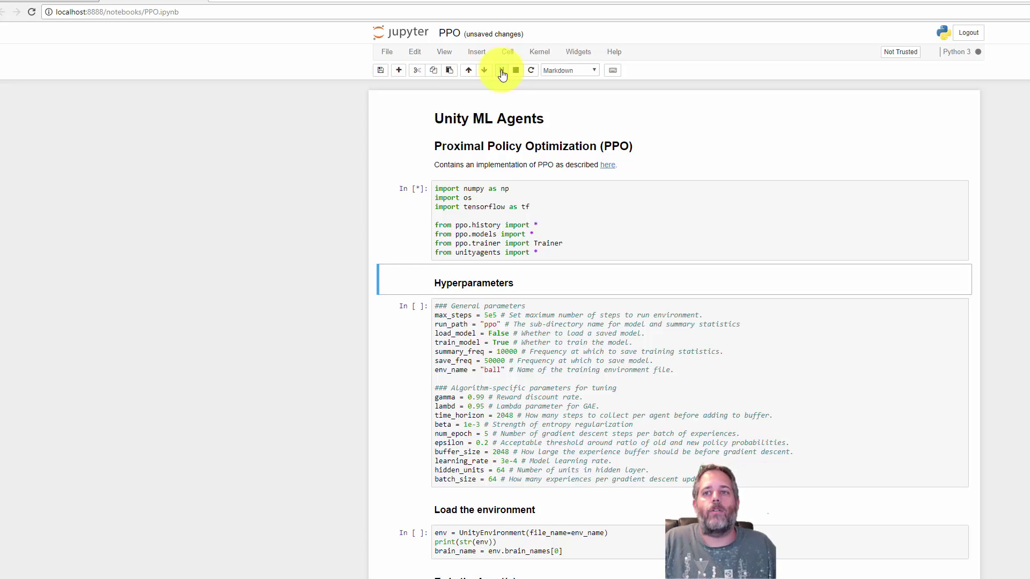
pyautogui.click(502, 74)
pyautogui.click(502, 74)
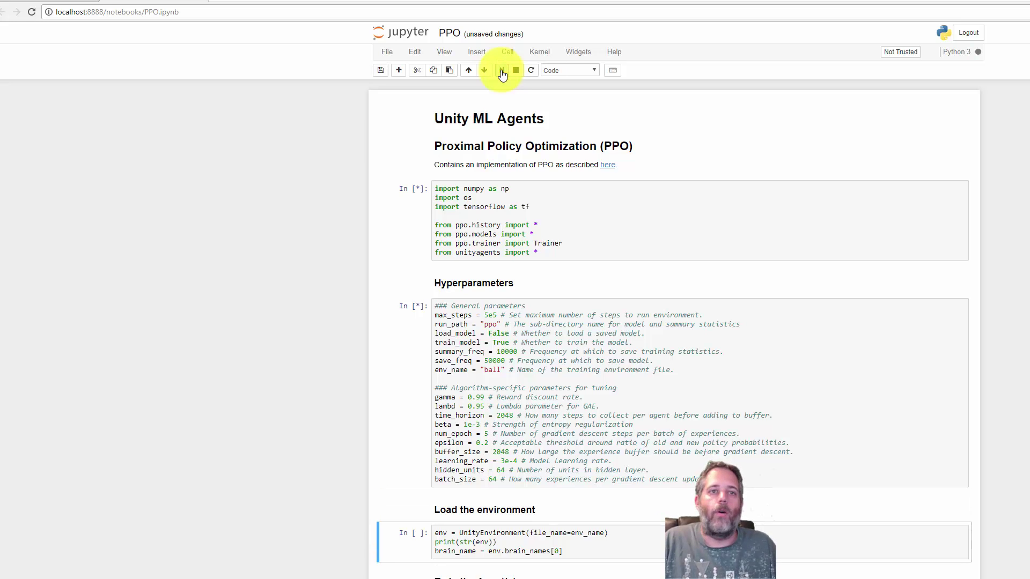
pyautogui.click(502, 75)
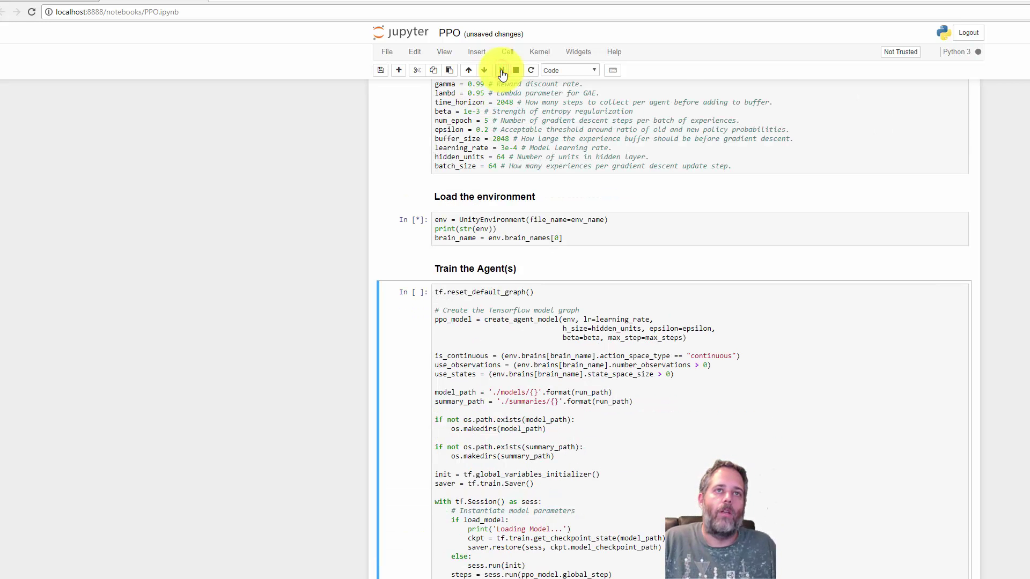
pyautogui.click(502, 75)
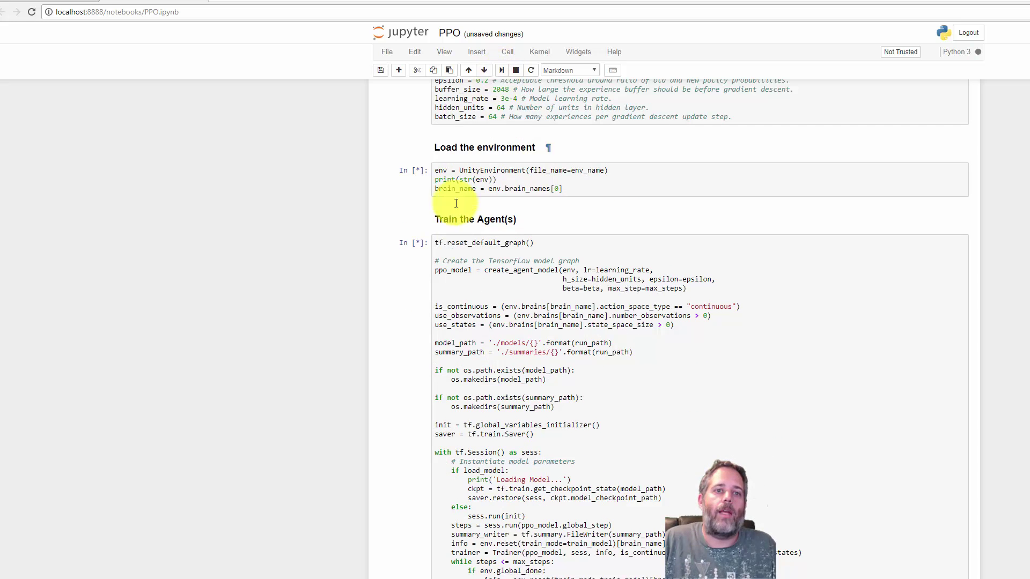
pyautogui.scroll(-2, 463, 238)
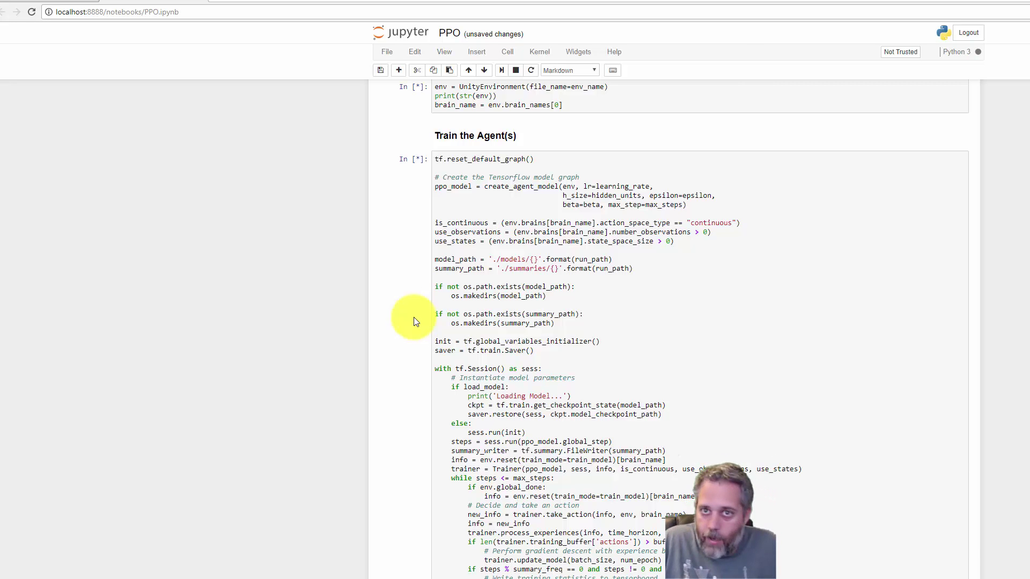
# - Allow ball.exe to communicate on public networks through Windows Defender Firewall so that the training environment can connect
pyautogui.hotkey('alt', 'Tab')
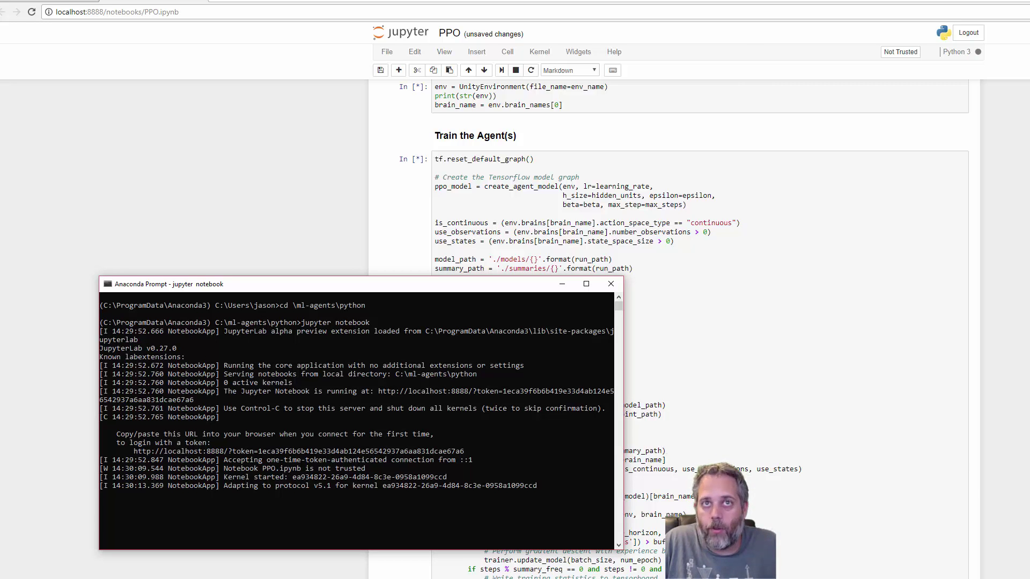
pyautogui.hotkey('alt', 'Tab')
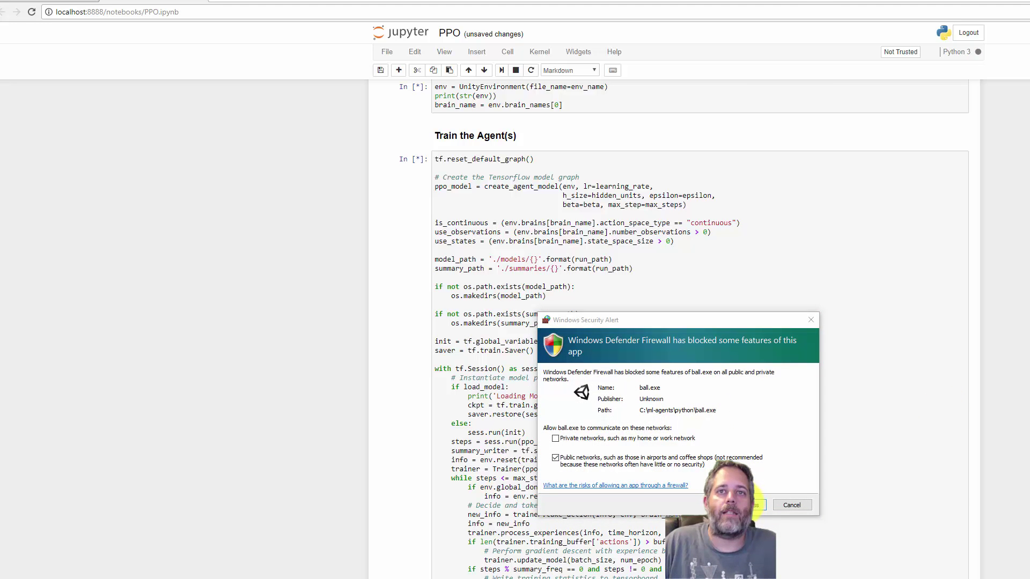
pyautogui.click(754, 505)
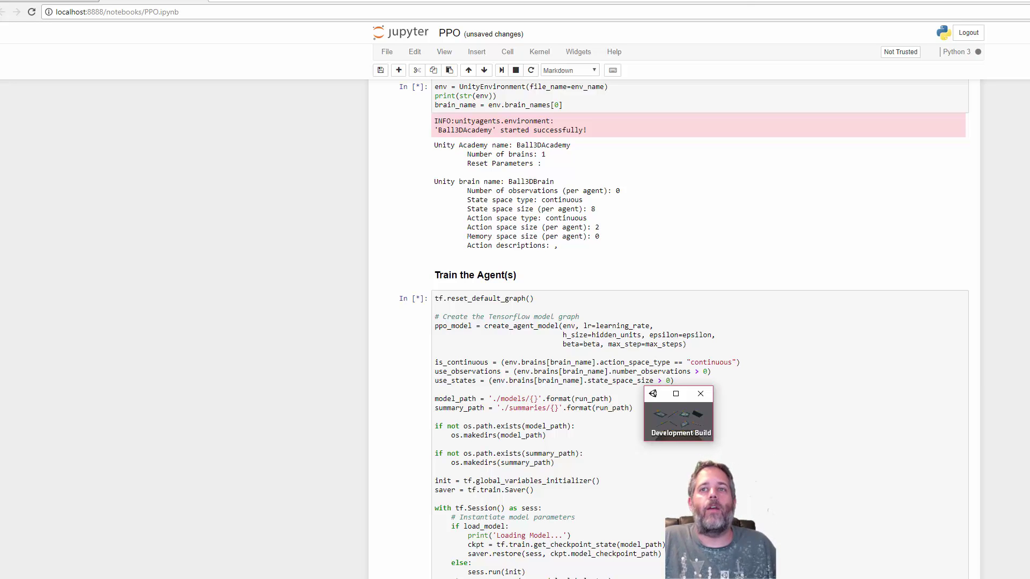
pyautogui.scroll(-3, 684, 330)
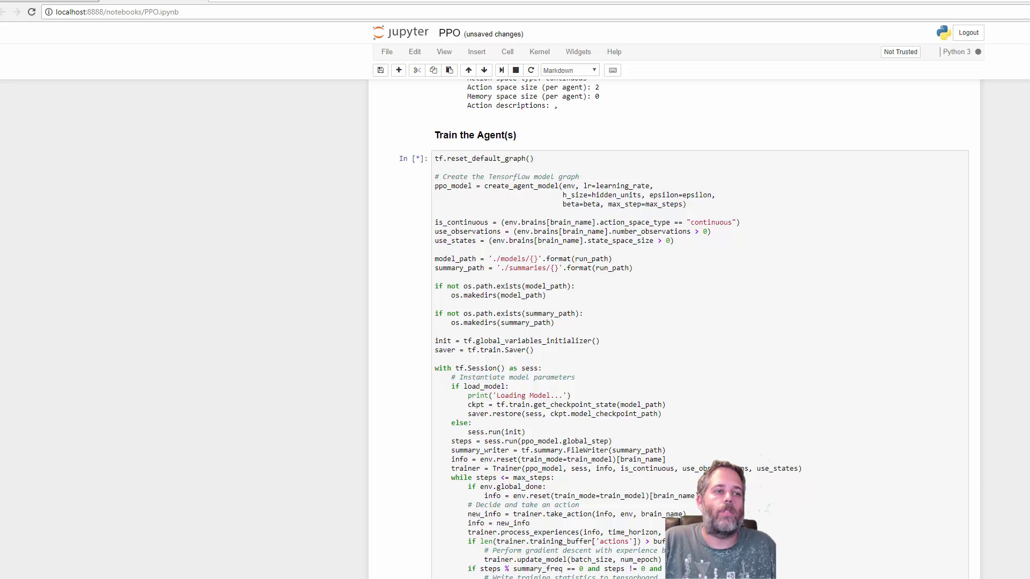
# - Open a second Anaconda Prompt and change its working directory to \ml-agents\python
pyautogui.press('super')
pyautogui.write('anaconda')
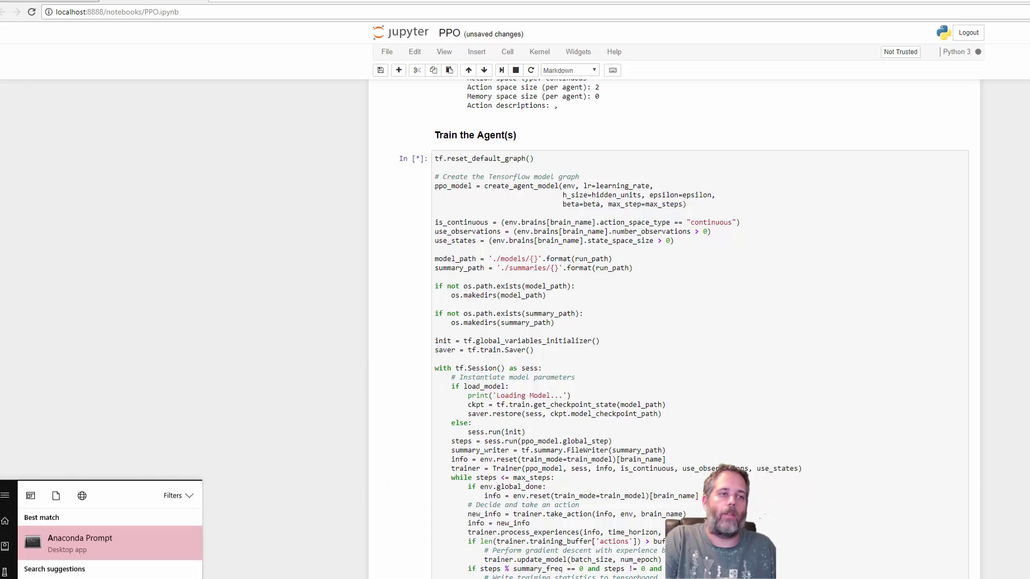
pyautogui.press('Return')
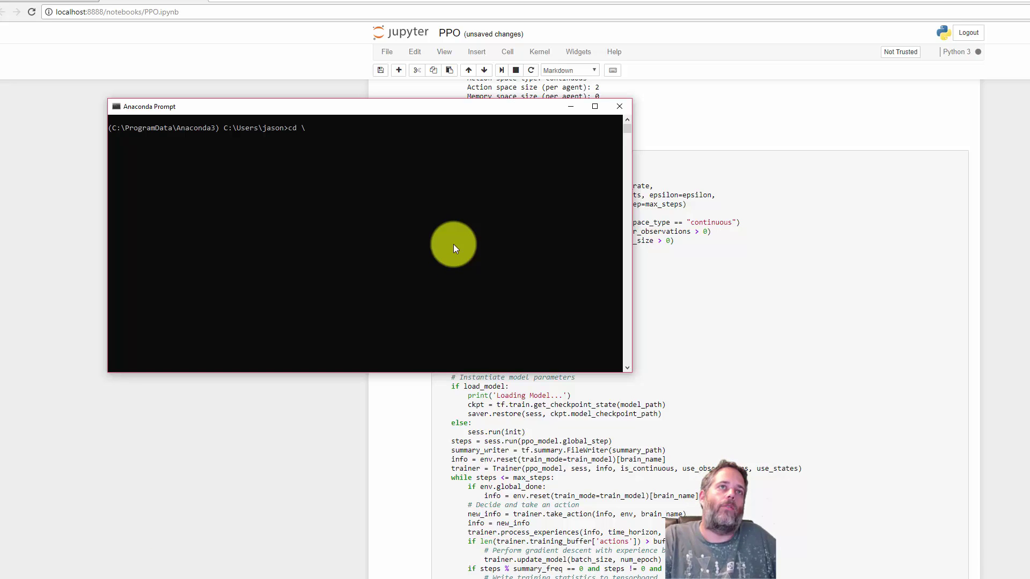
pyautogui.write('cd \\ml-agents\\p')
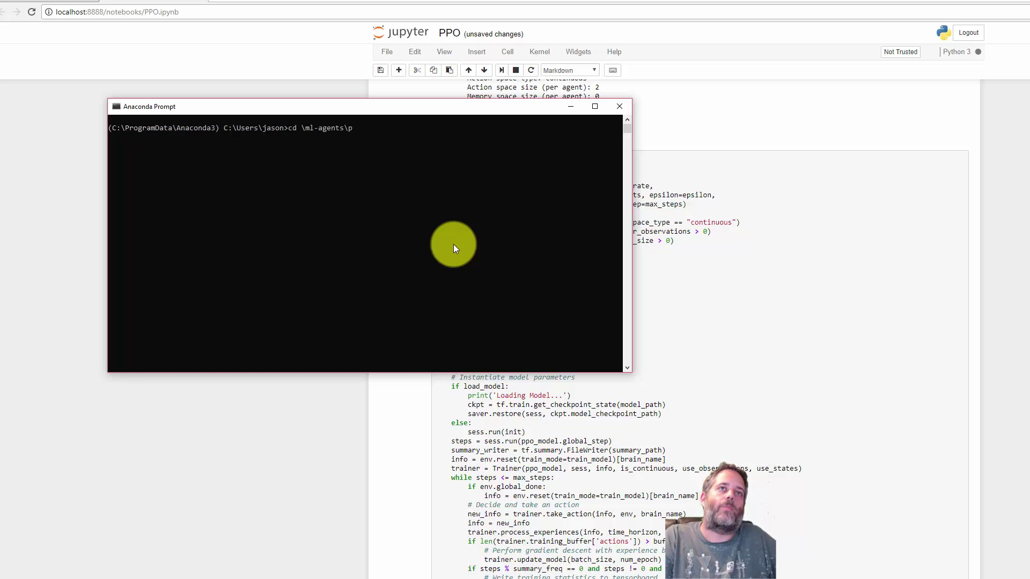
pyautogui.write('ython')
pyautogui.press('Return')
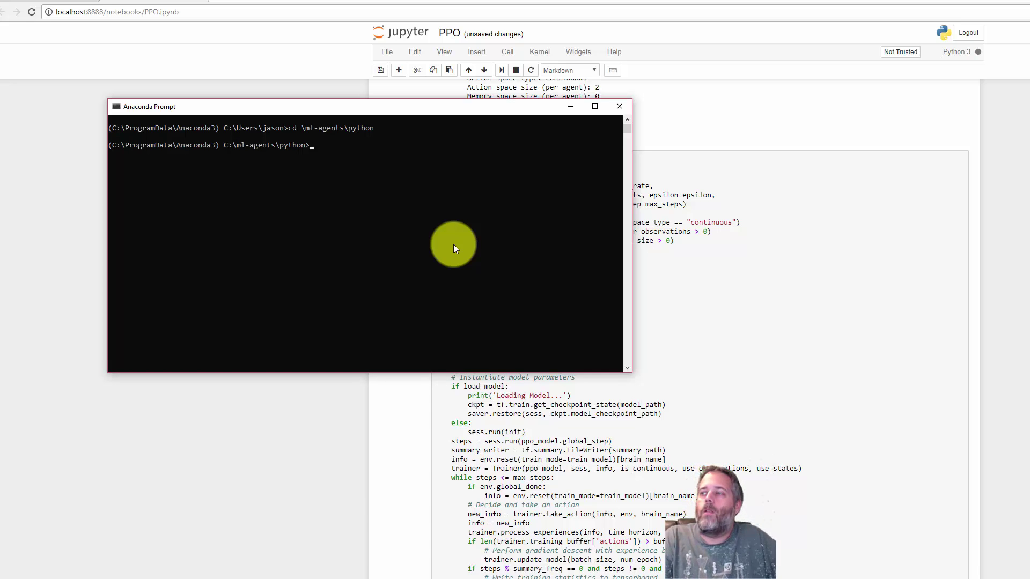
# - Start TensorBoard on the summaries folder with the command "tensorboard --logdir=summaries"
pyautogui.write('tensorboard')
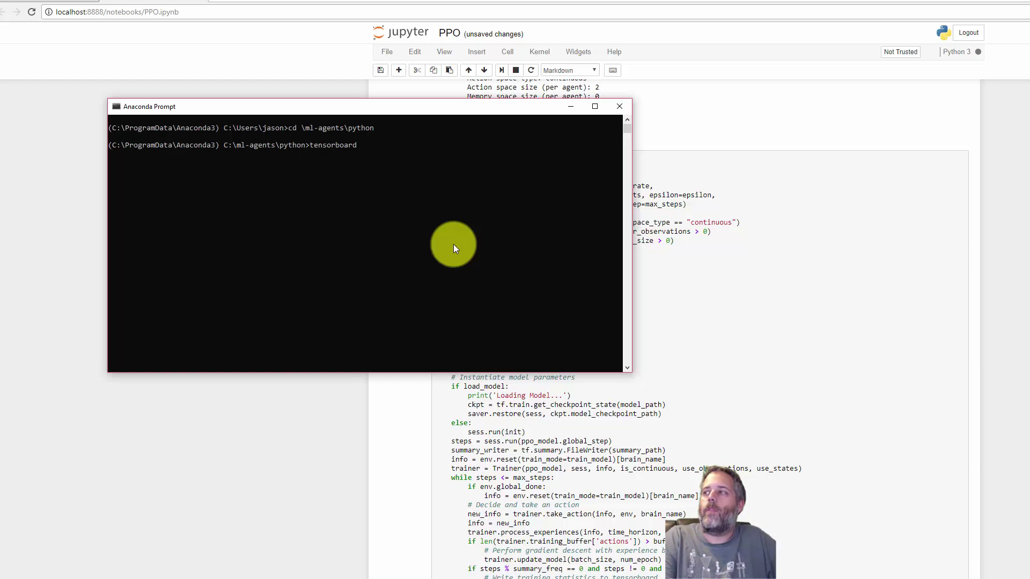
pyautogui.write(' --log')
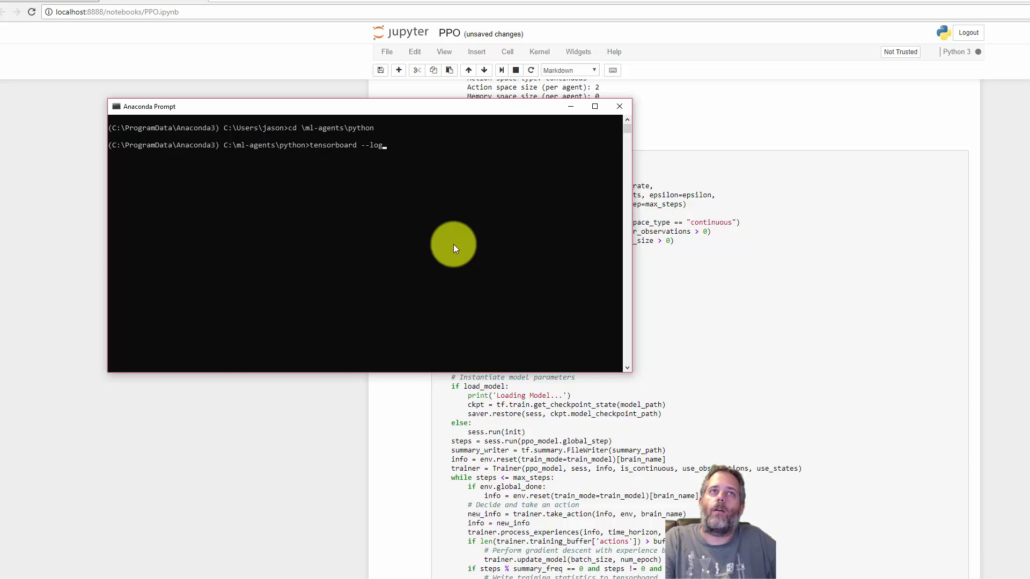
pyautogui.write('dir')
pyautogui.press('BackSpace')
pyautogui.write('dir')
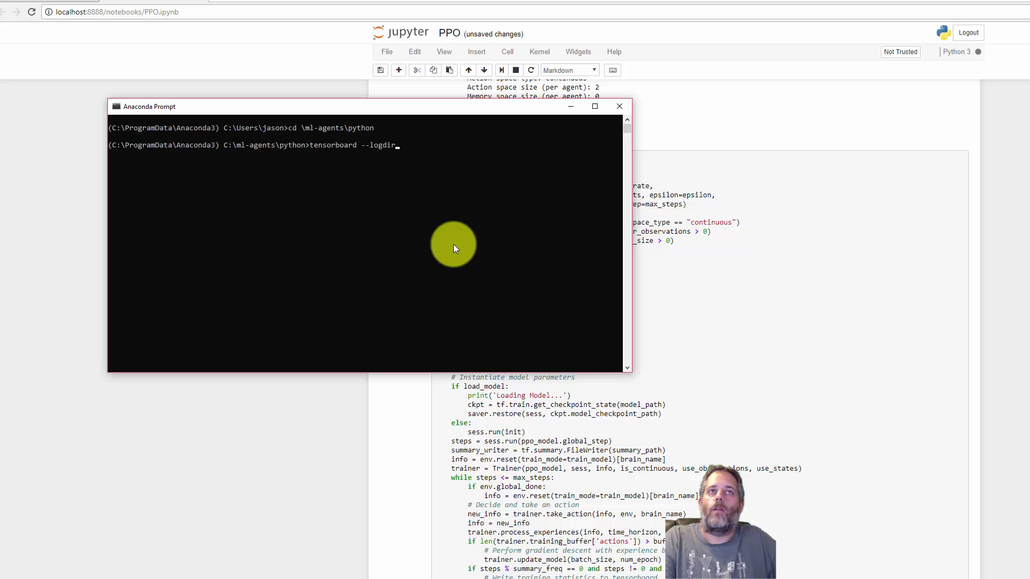
pyautogui.write('=summaries')
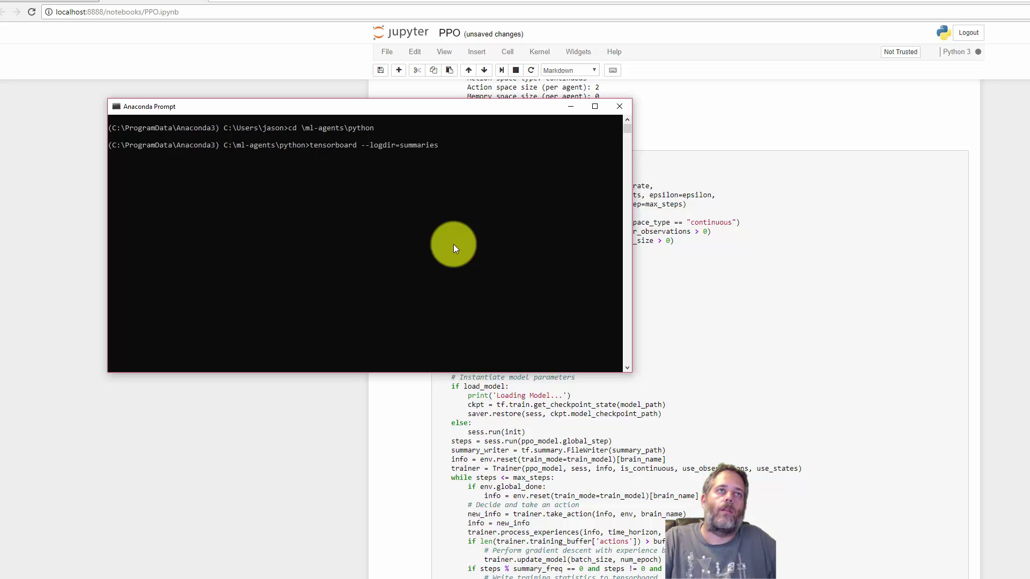
pyautogui.press('Return')
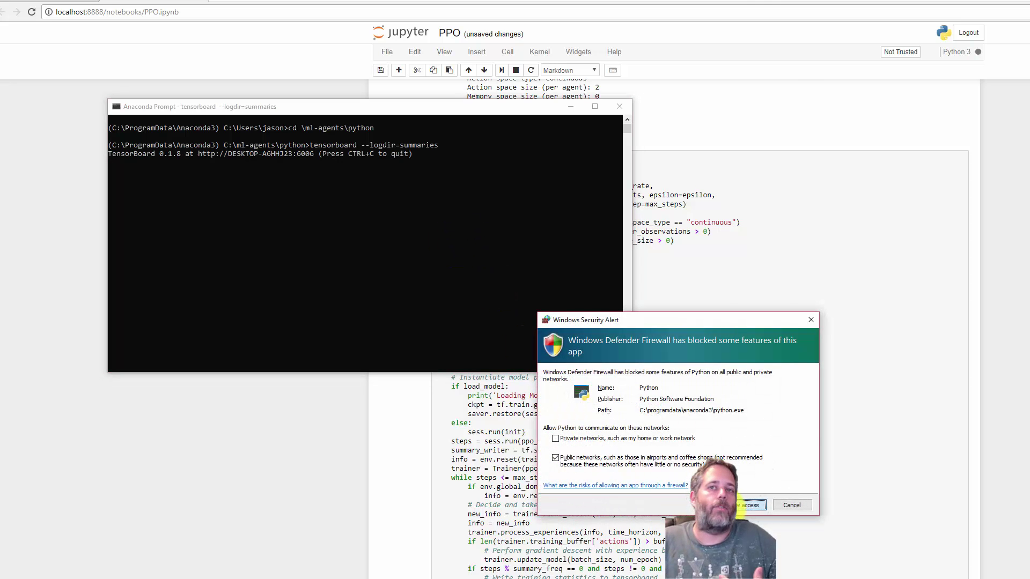
# - Allow Python through Windows Defender Firewall on public networks and open the TensorBoard page at localhost:6006 in the browser
pyautogui.click(745, 505)
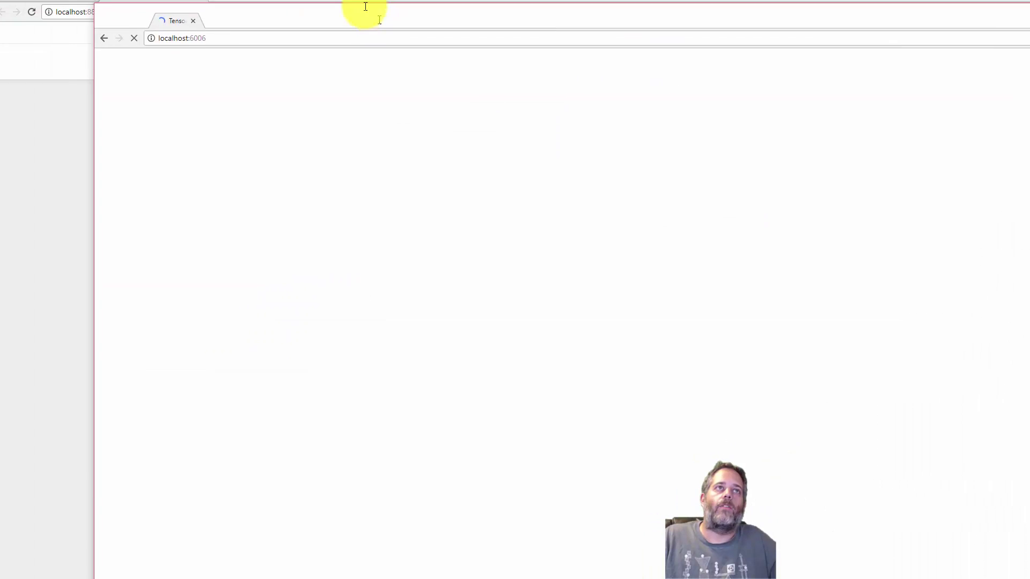
pyautogui.moveTo(363, 11); pyautogui.dragTo(316, 3)
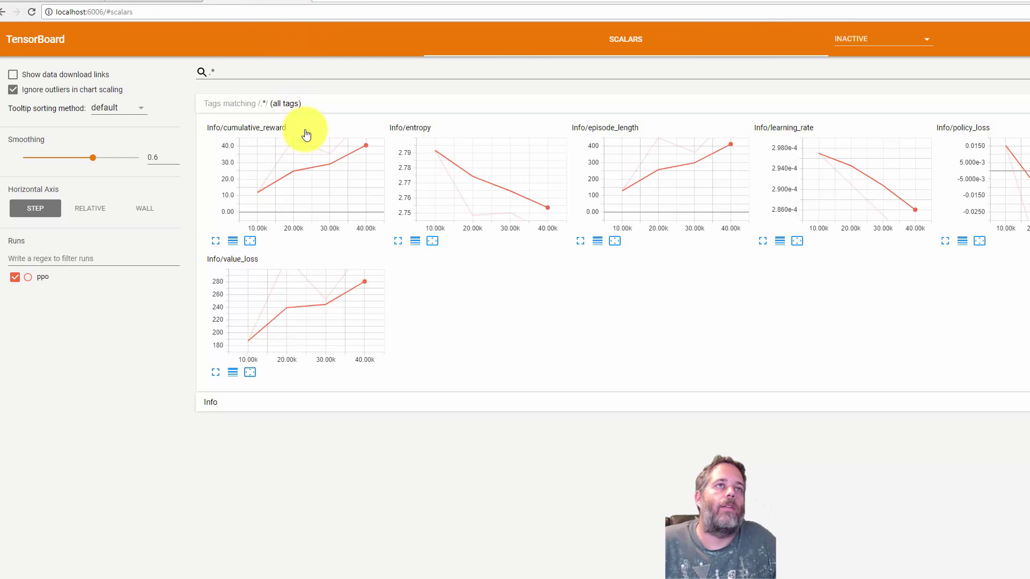
# - Inspect the ppo run's data points in the cumulative reward, entropy and learning rate charts
pyautogui.moveTo(287, 185)
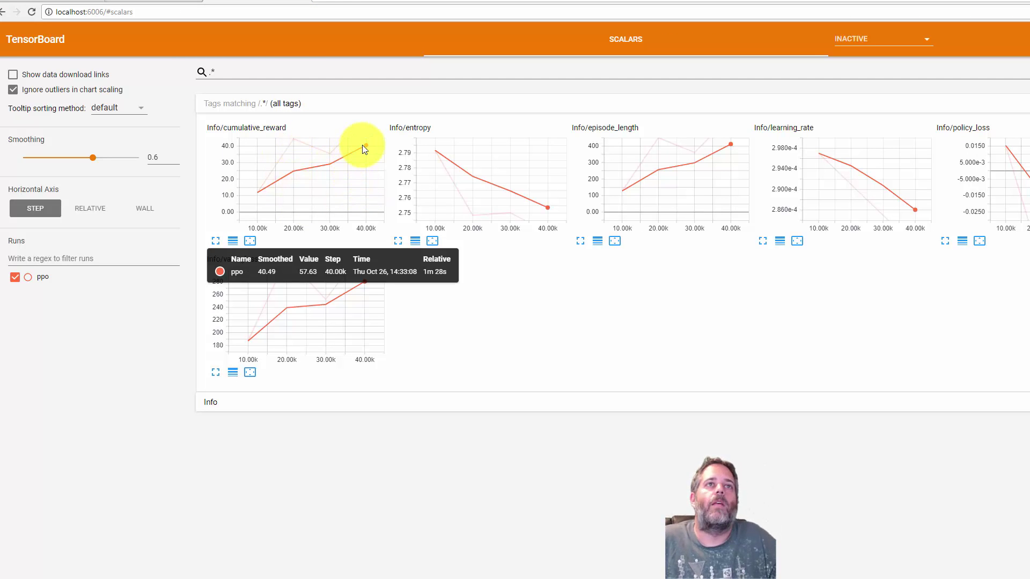
pyautogui.moveTo(459, 191)
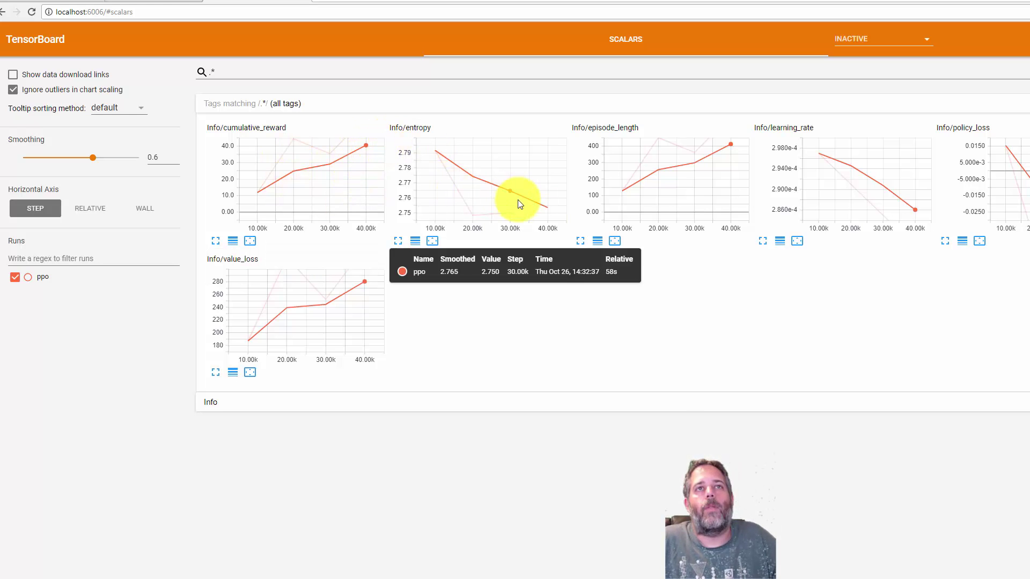
pyautogui.moveTo(865, 185)
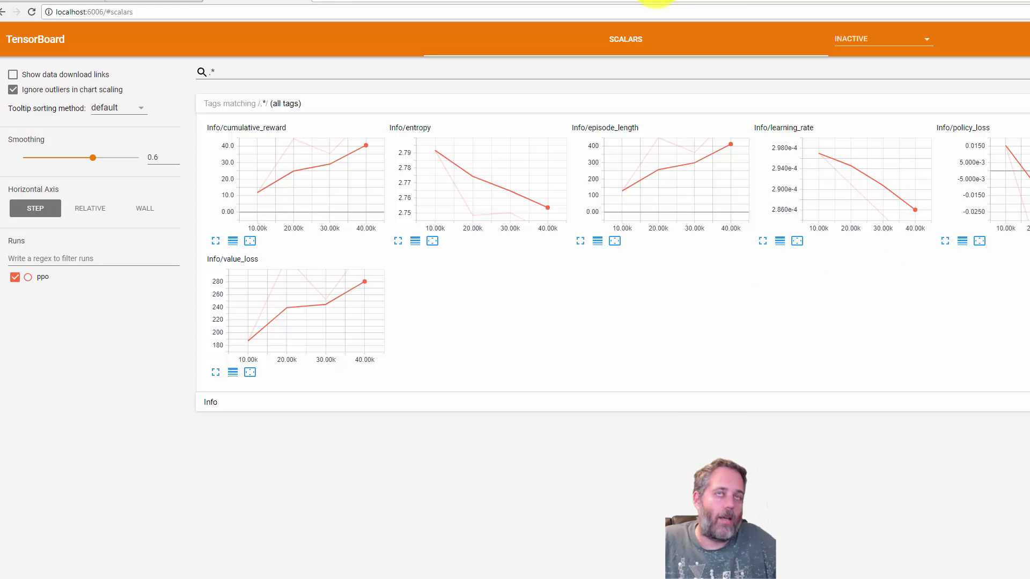
# - Switch to the PPO notebook and check the mean reward values and Saved Model entries below the training cell
pyautogui.click(274, 4)
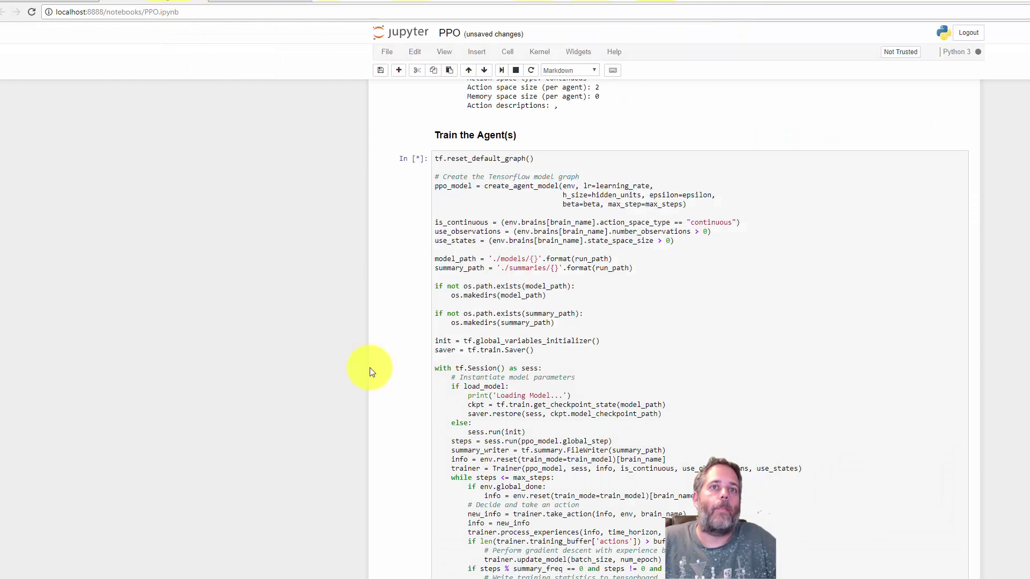
pyautogui.scroll(-1, 368, 371)
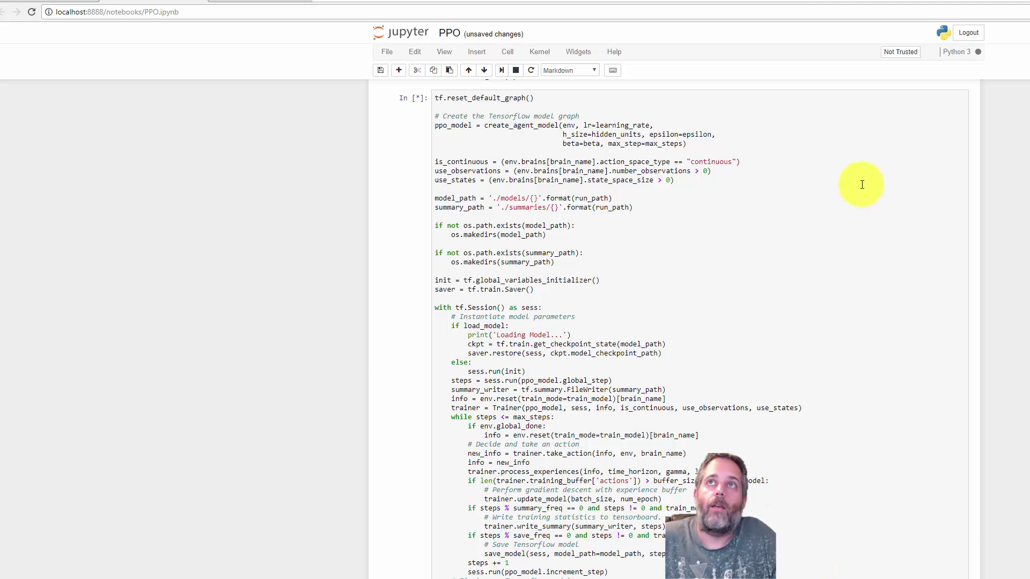
pyautogui.scroll(-1, 894, 327)
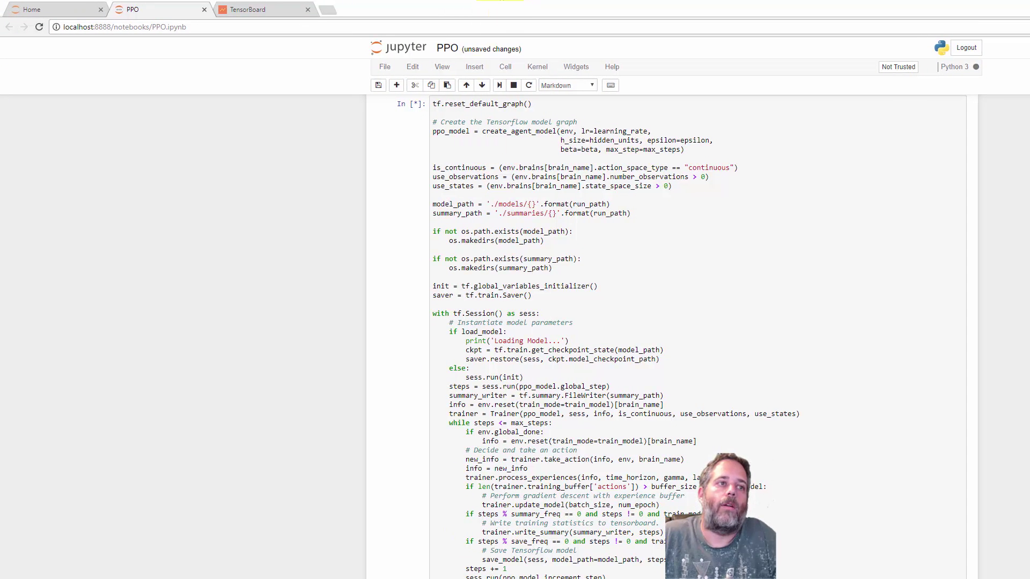
pyautogui.scroll(-5, 259, 487)
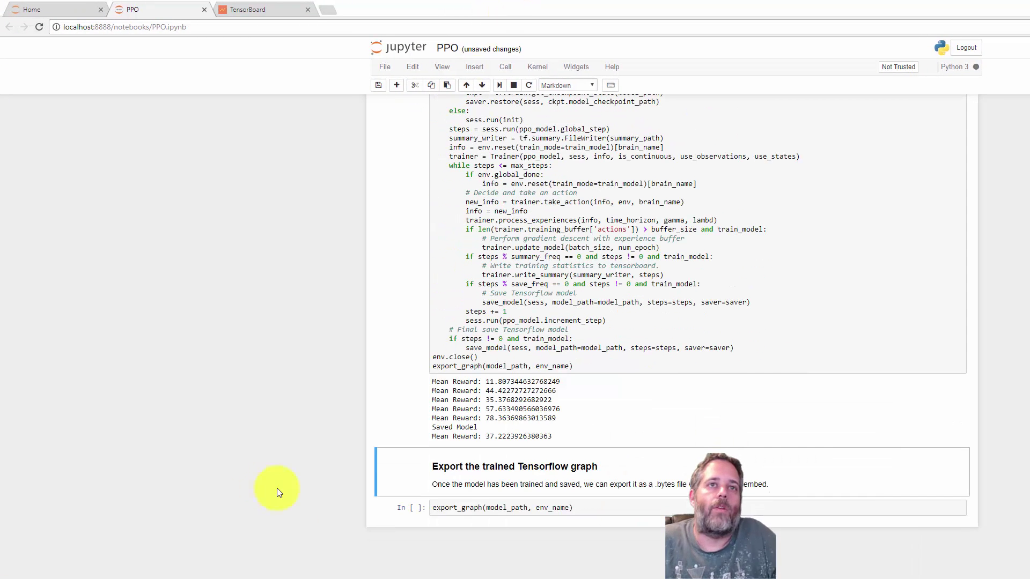
pyautogui.moveTo(432, 427); pyautogui.dragTo(479, 429)
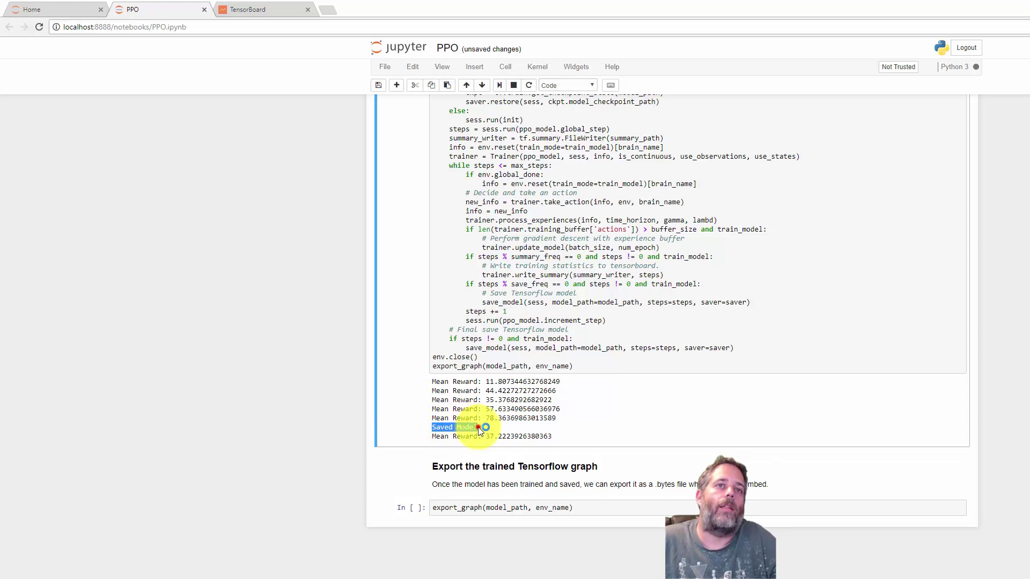
pyautogui.click(479, 429)
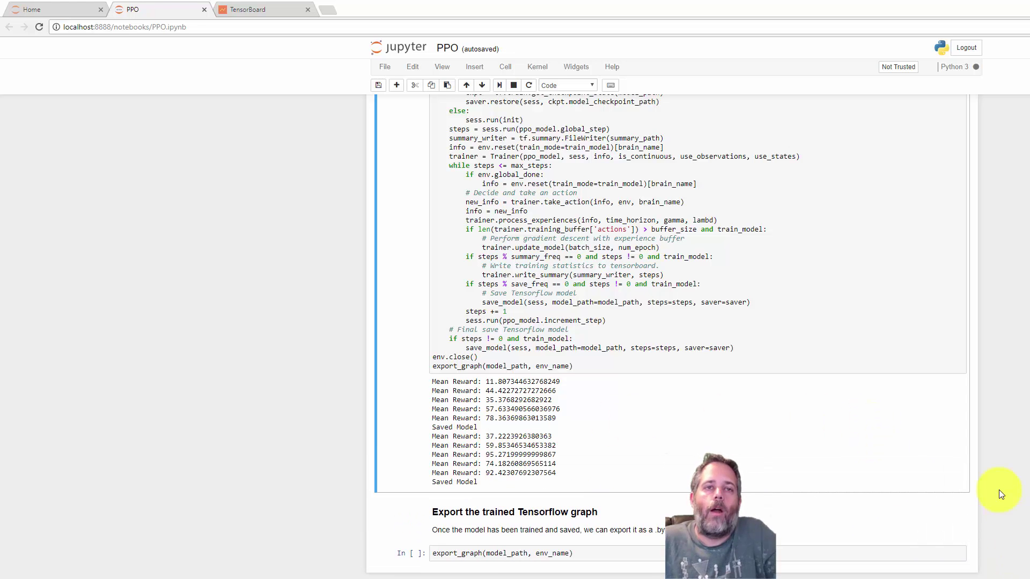
# - Try to run the export_graph(model_path, env_name) cell while the training cell is still executing
pyautogui.scroll(-1, 475, 445)
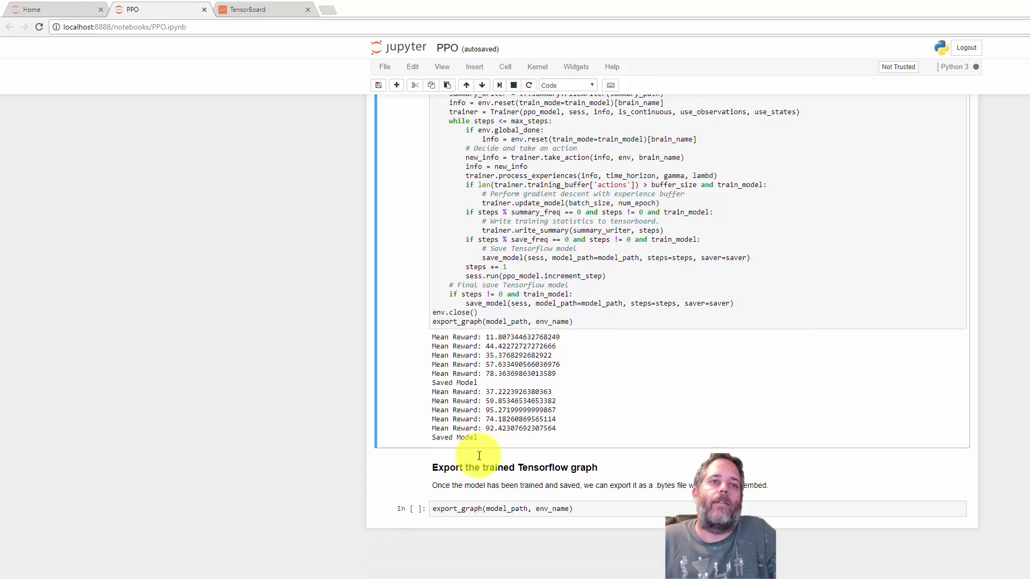
pyautogui.click(413, 487)
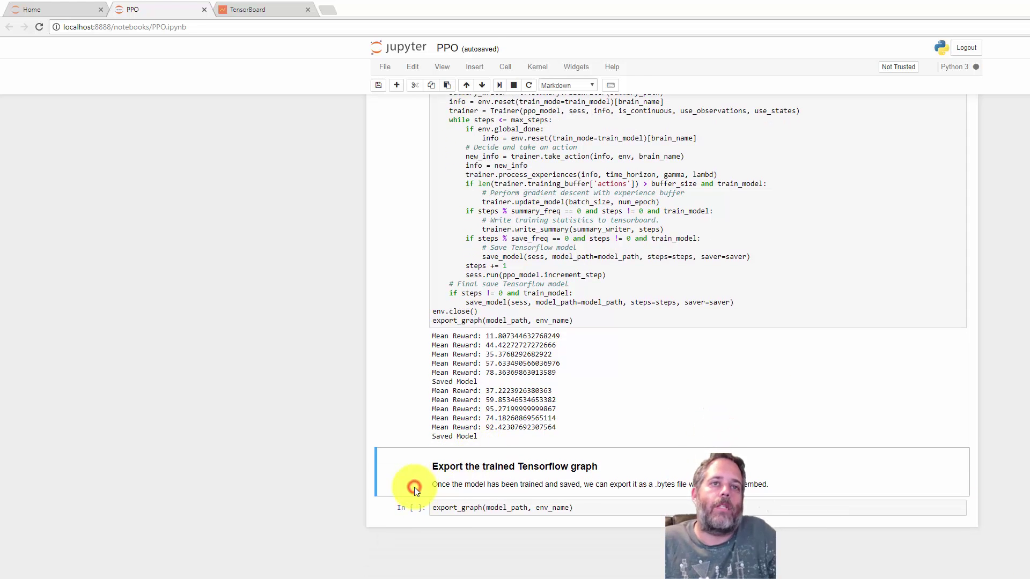
pyautogui.click(499, 84)
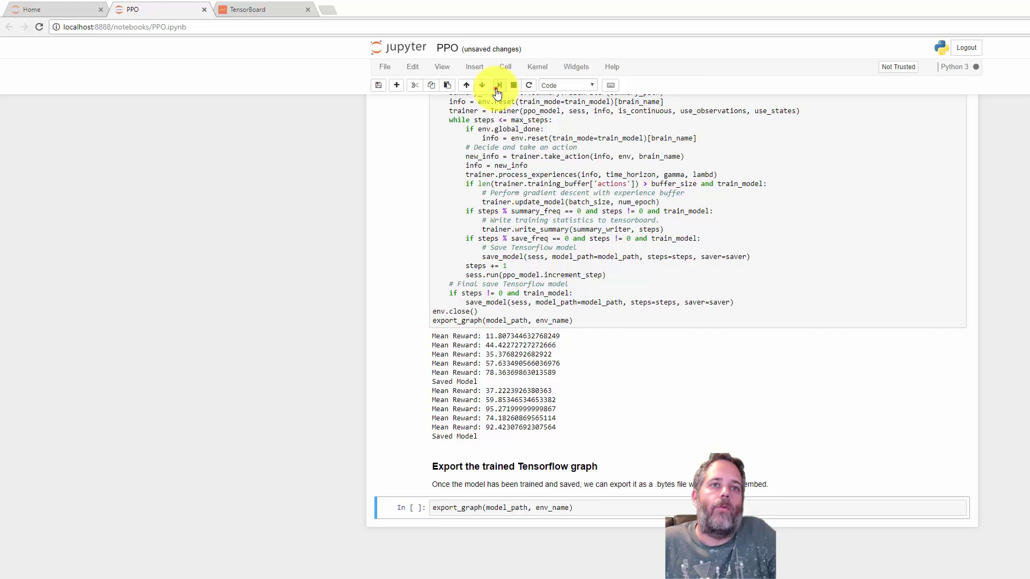
pyautogui.click(499, 84)
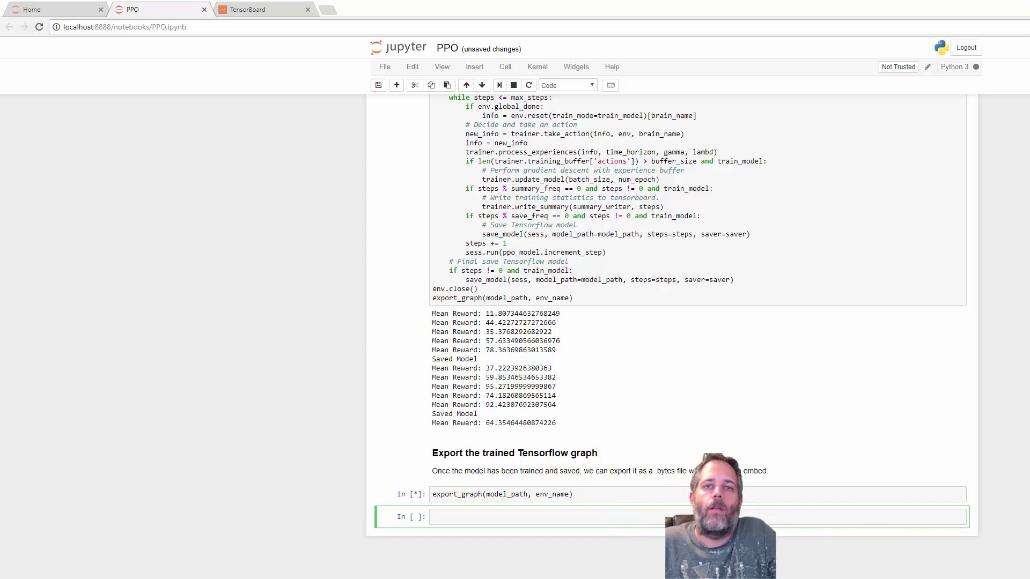
pyautogui.hotkey('shift', 'Return')
pyautogui.hotkey('shift', 'Return')
# - Interrupt the running training and export the trained Tensorflow graph by executing the export_graph(model_path, env_name) cell
pyautogui.click(503, 228)
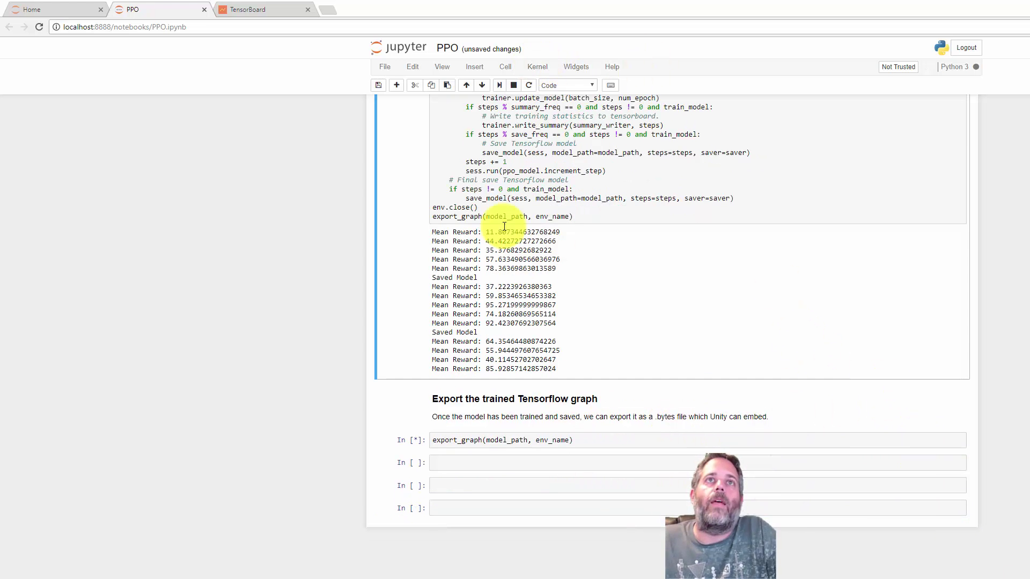
pyautogui.click(514, 86)
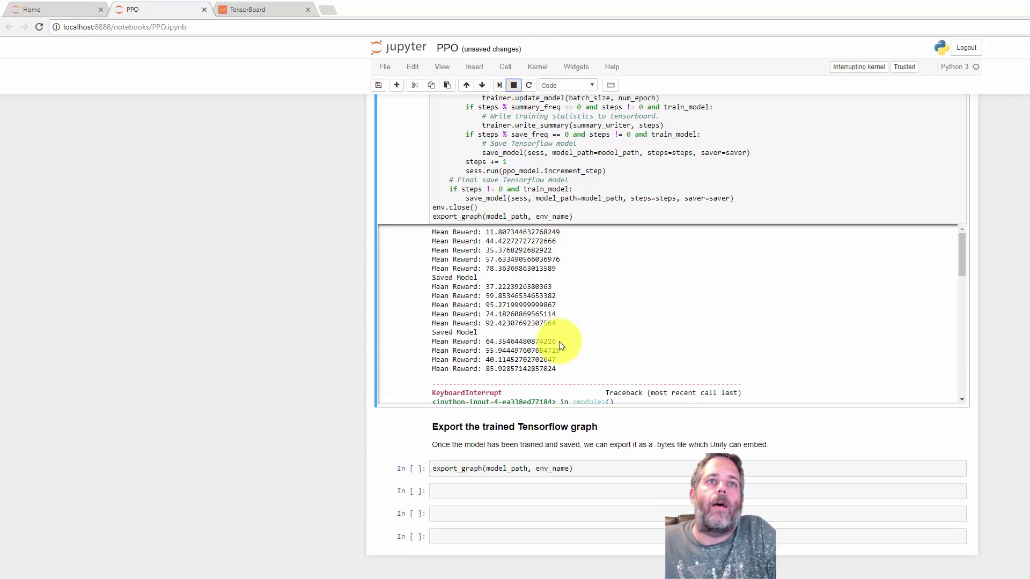
pyautogui.click(483, 435)
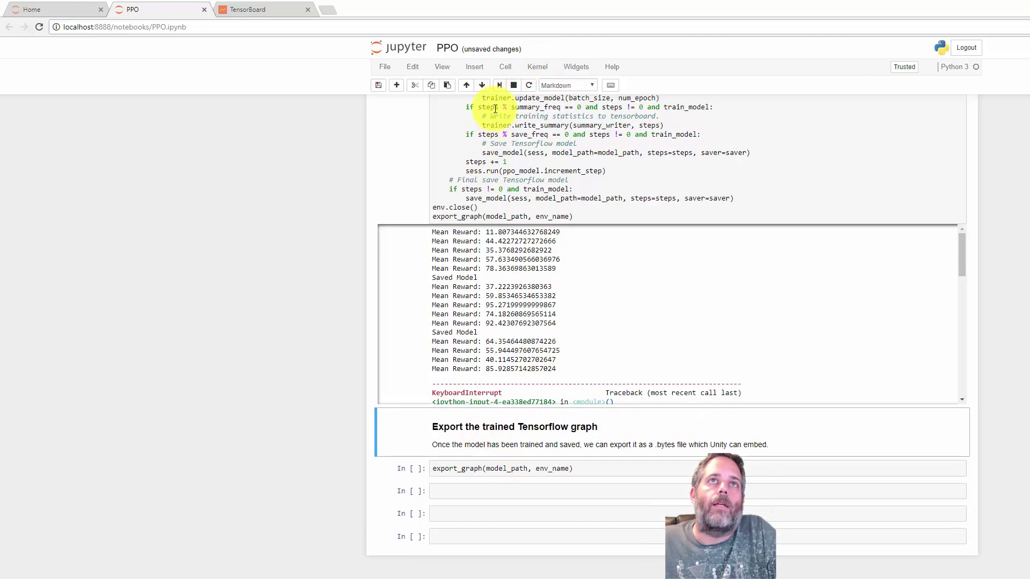
pyautogui.click(500, 86)
pyautogui.click(499, 85)
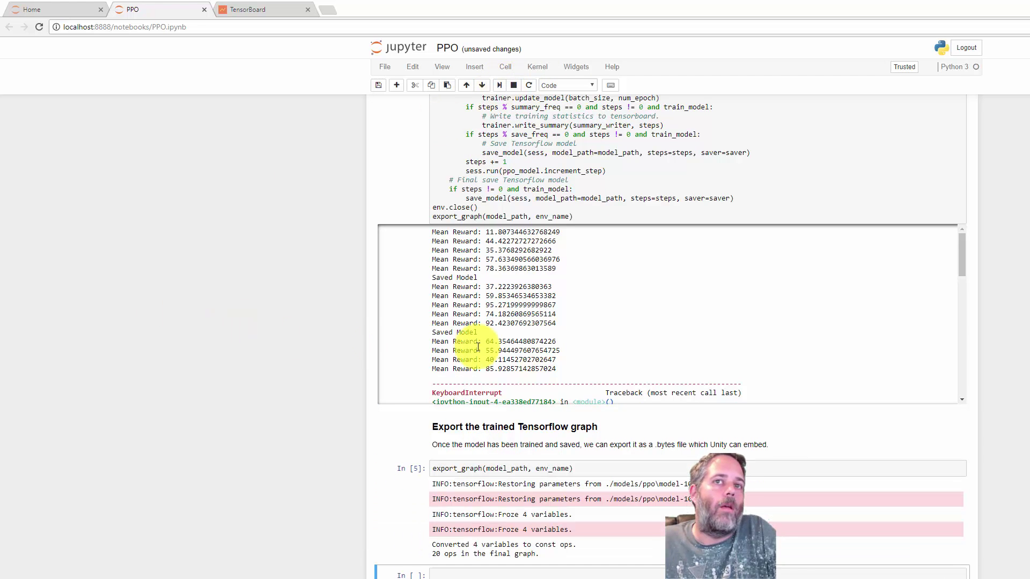
pyautogui.scroll(-2, 278, 360)
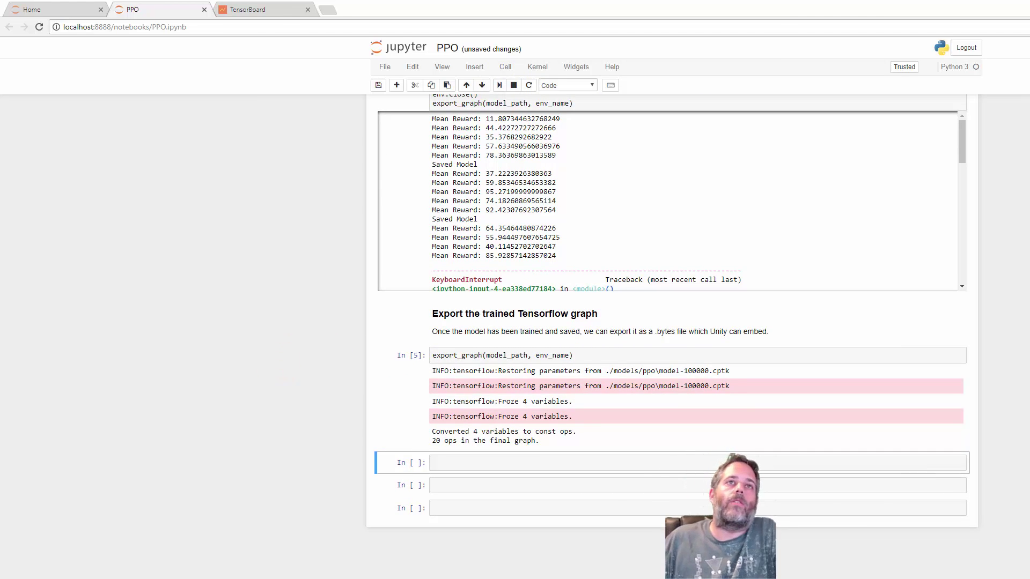
# - Switch to File Explorer and select the exported ball.bytes file in ml-agents\python\models\ppo
pyautogui.moveTo(0, 161); pyautogui.dragTo(245, 26)
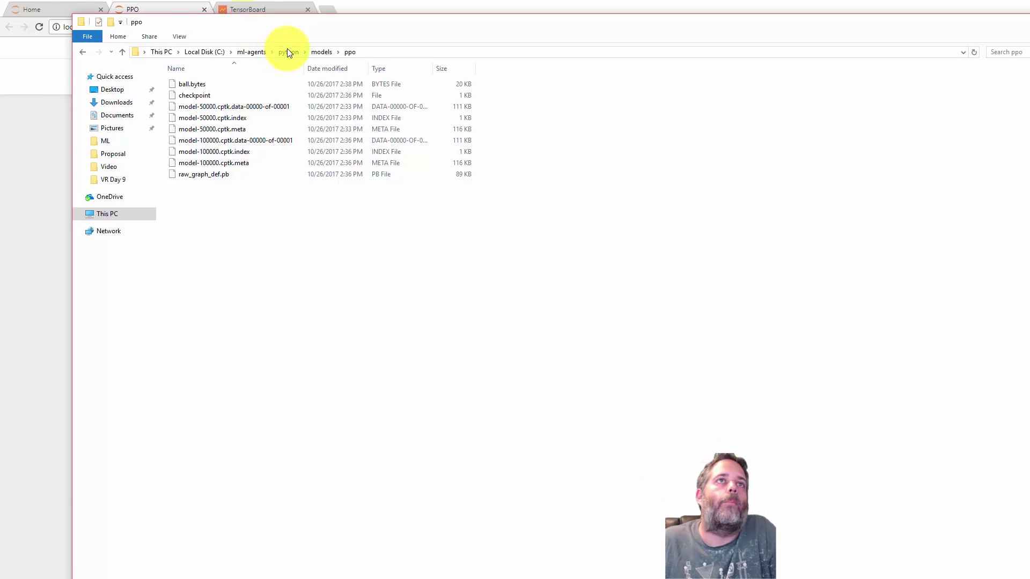
pyautogui.click(320, 52)
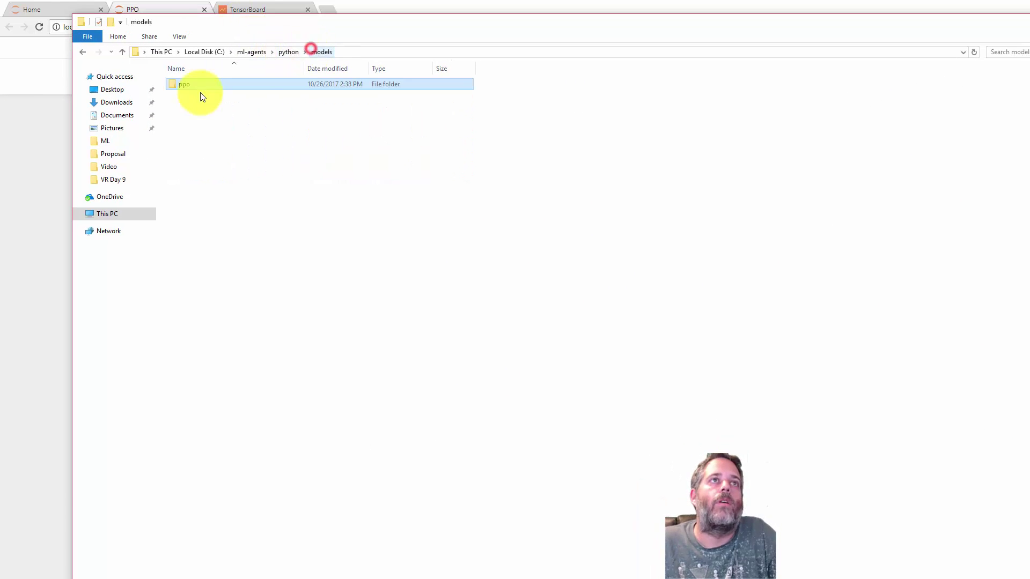
pyautogui.doubleClick(187, 86)
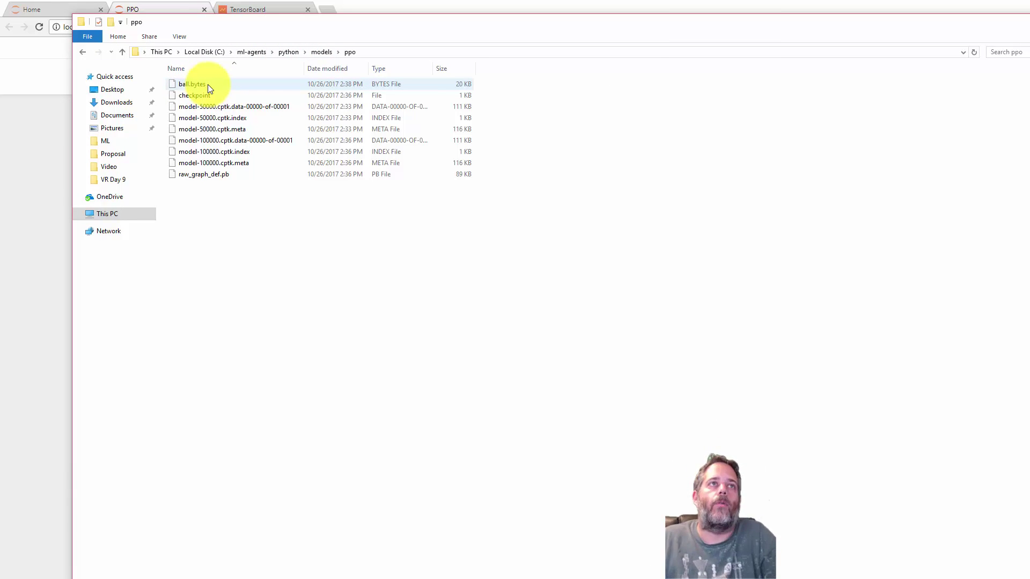
pyautogui.click(208, 85)
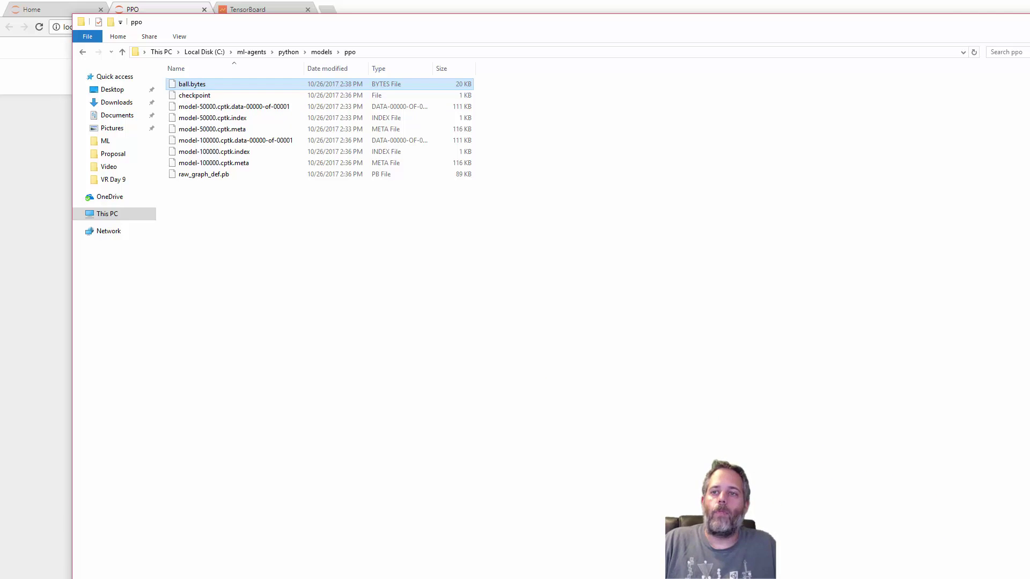
pyautogui.click(184, 84)
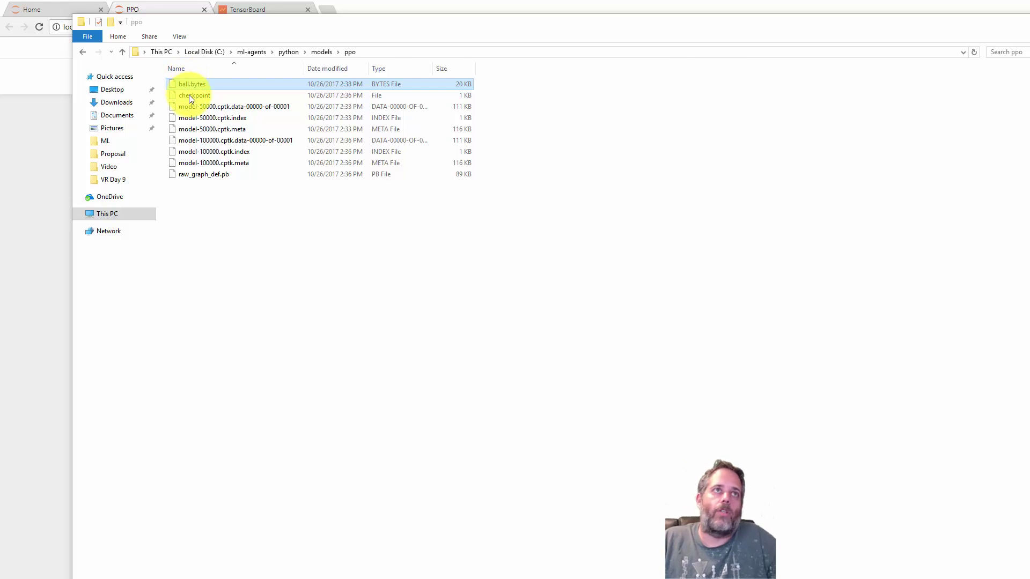
pyautogui.click(190, 96)
pyautogui.click(190, 84)
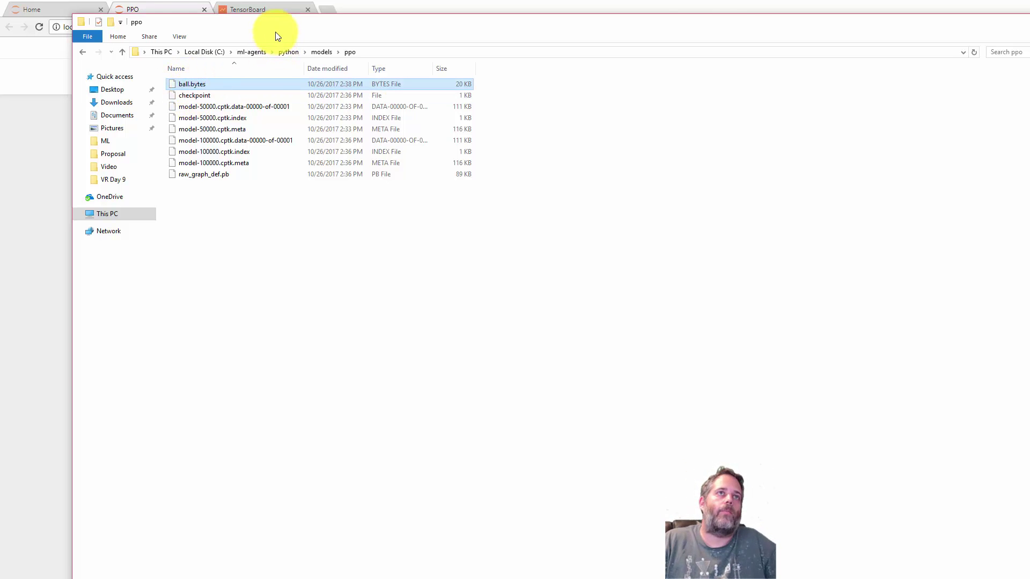
# - Close Unity's Build Settings and add ball.bytes from the ppo folder to the project's ML-Agents/Examples/3DBall/TFModels folder
pyautogui.moveTo(283, 25); pyautogui.dragTo(570, 43)
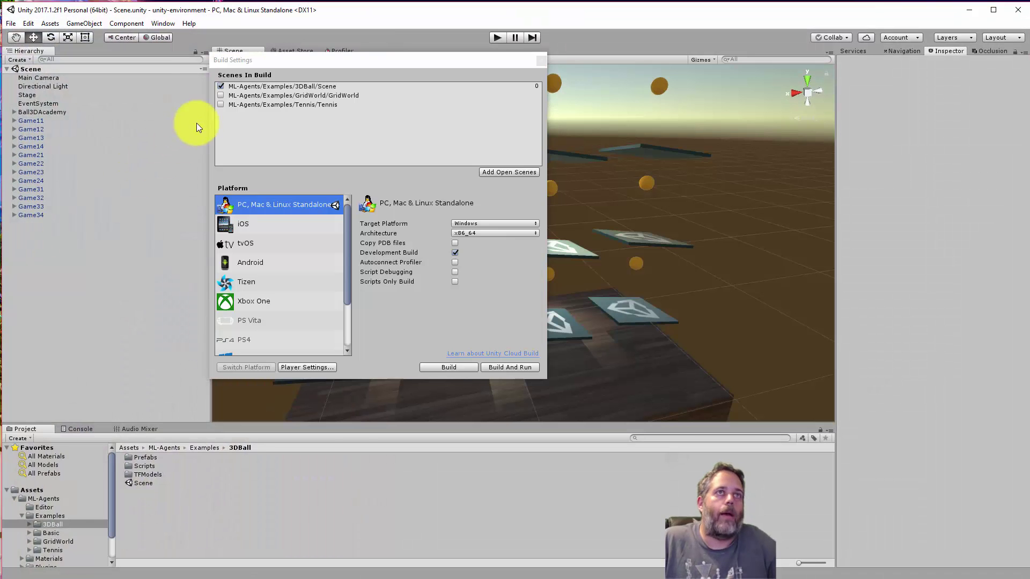
pyautogui.click(539, 61)
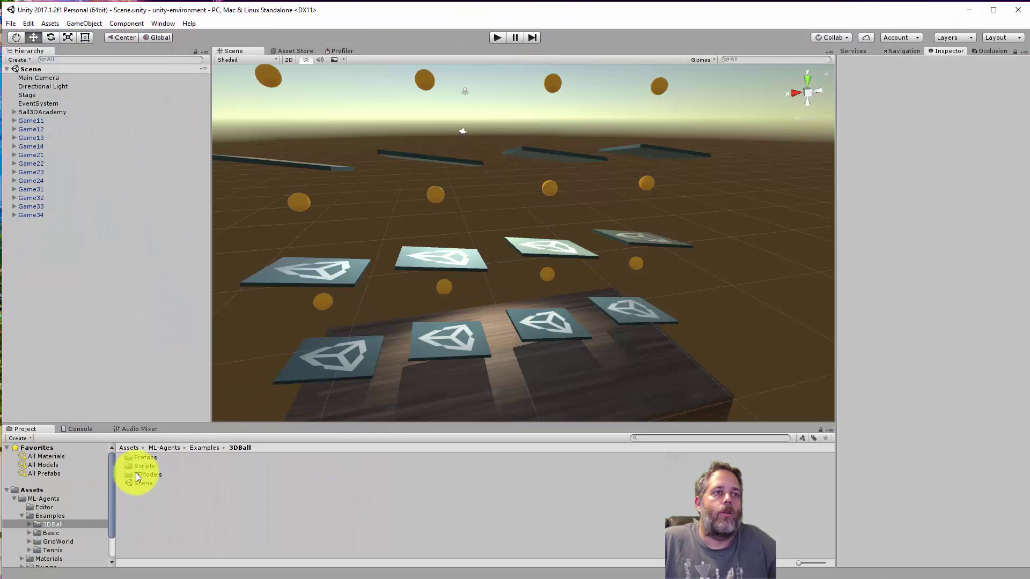
pyautogui.doubleClick(137, 473)
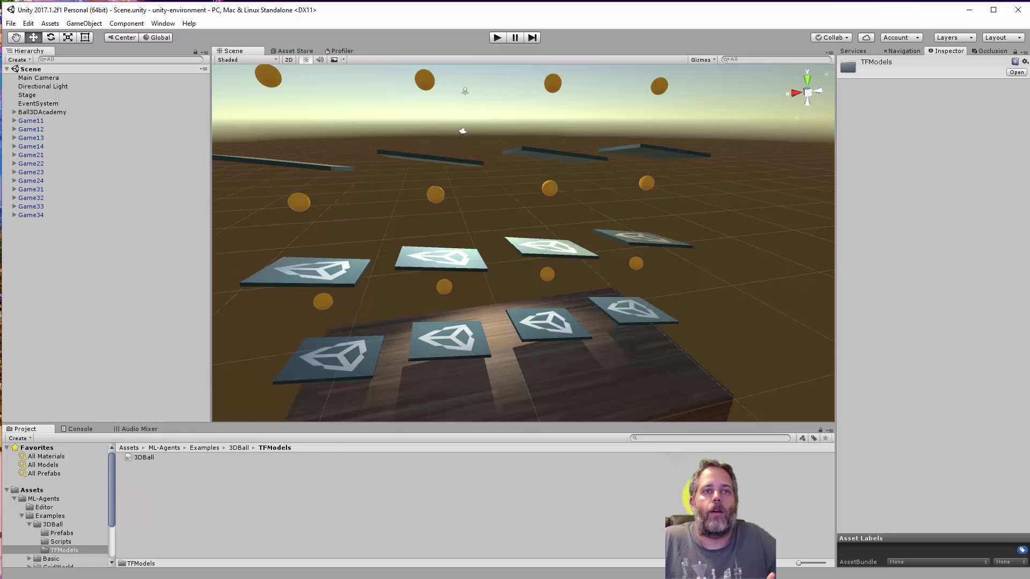
pyautogui.hotkey('alt', 'Tab')
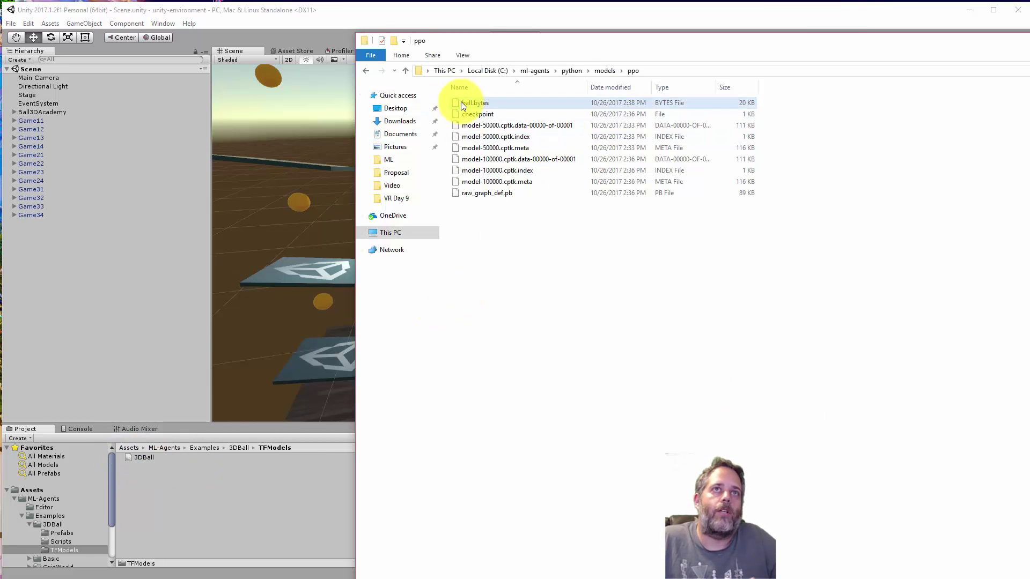
pyautogui.moveTo(465, 103); pyautogui.dragTo(233, 484)
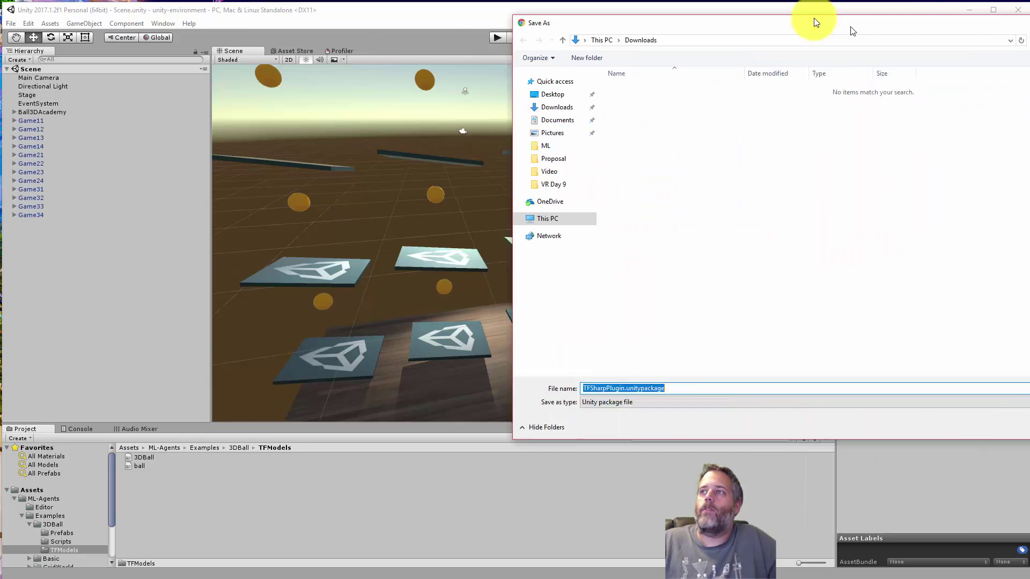
# - Save TFSharpPlugin.unitypackage to the Downloads folder and import all of its new files into the Unity project
pyautogui.moveTo(821, 21); pyautogui.dragTo(616, 51)
pyautogui.click(844, 447)
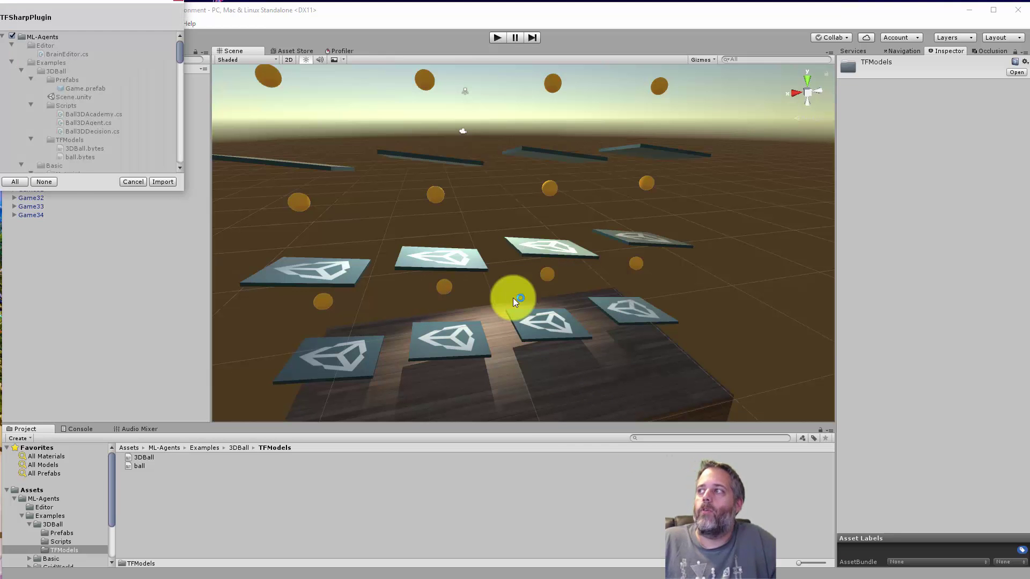
pyautogui.click(151, 184)
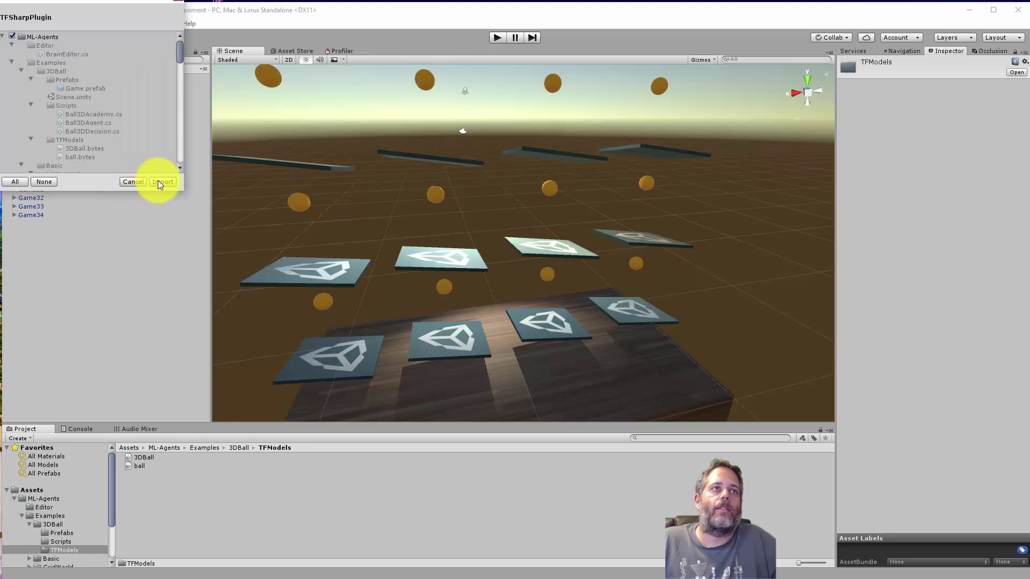
pyautogui.scroll(-10, 160, 144)
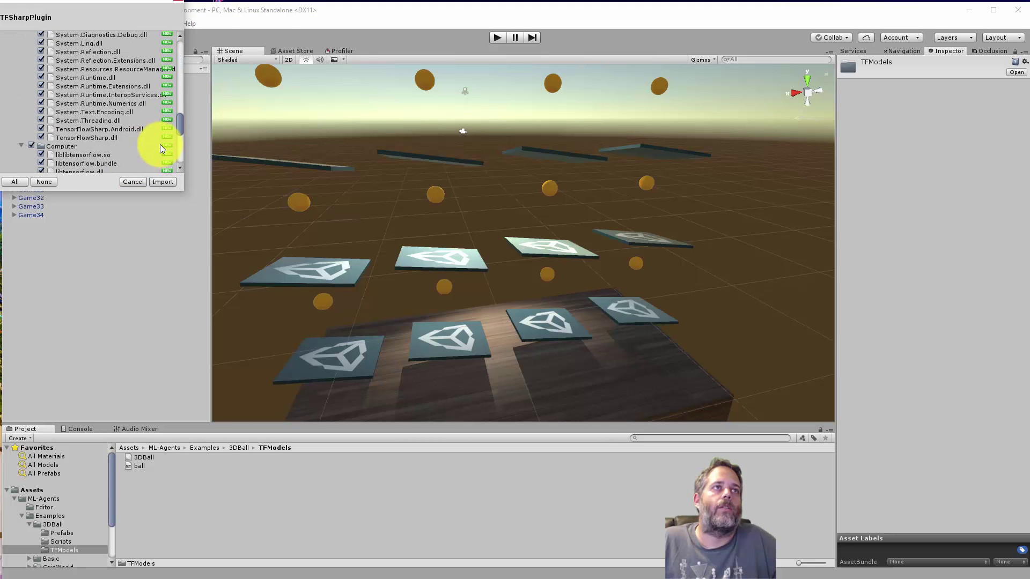
pyautogui.scroll(-6, 160, 143)
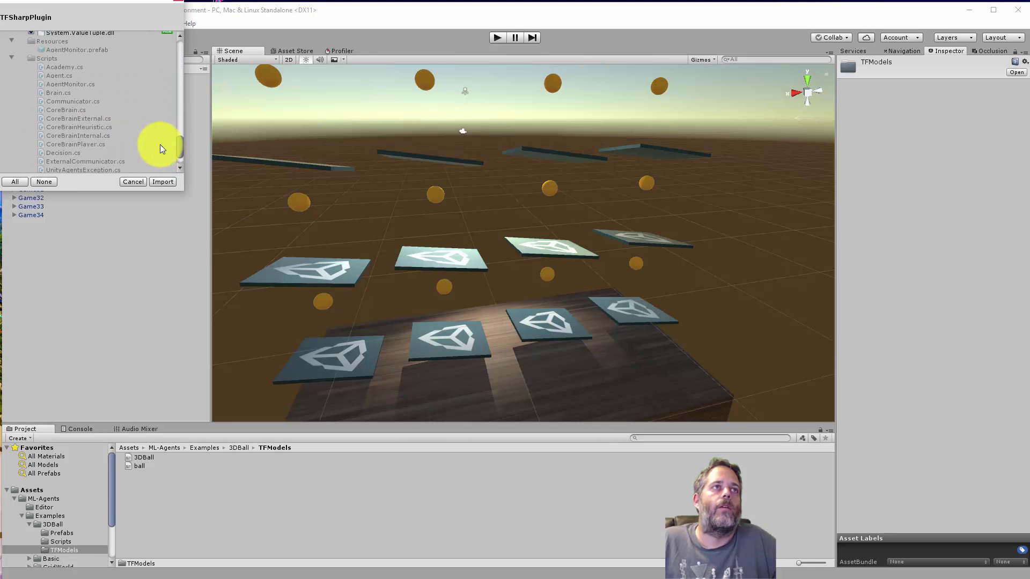
pyautogui.click(161, 182)
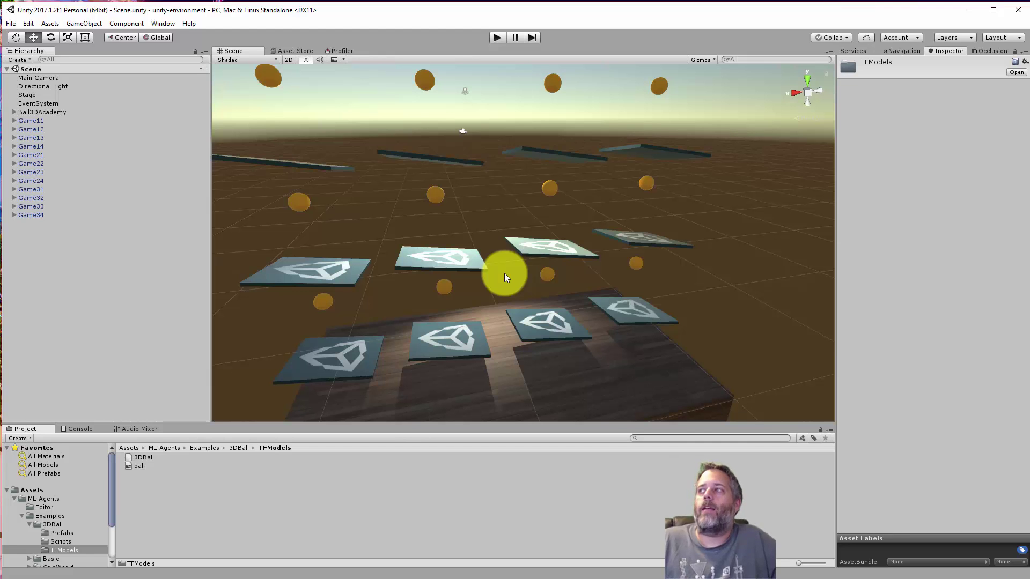
# - Add ENABLE_TENSORFLOW to the Scripting Define Symbols under Other Settings in the project's Player settings
pyautogui.click(27, 23)
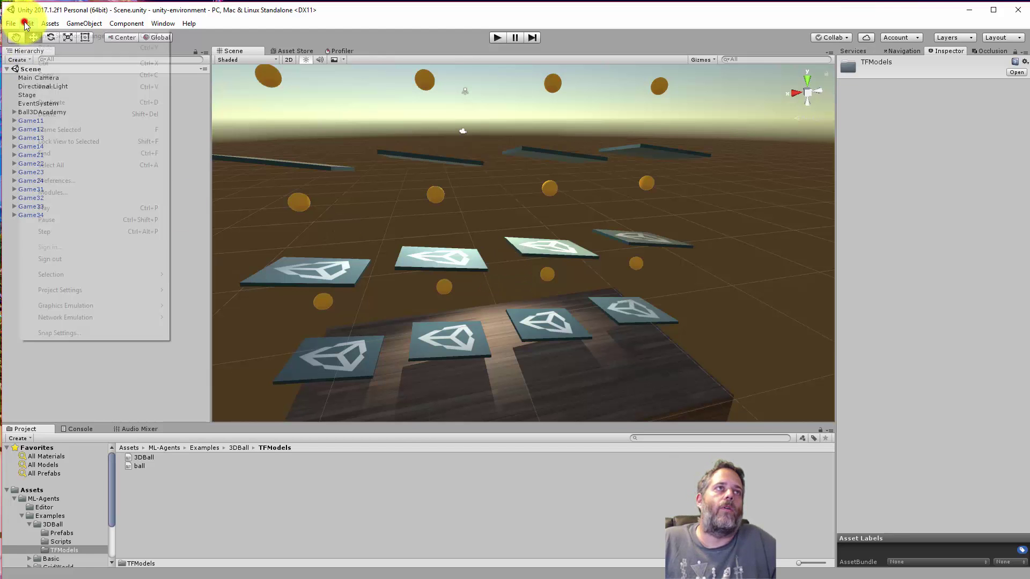
pyautogui.moveTo(98, 290)
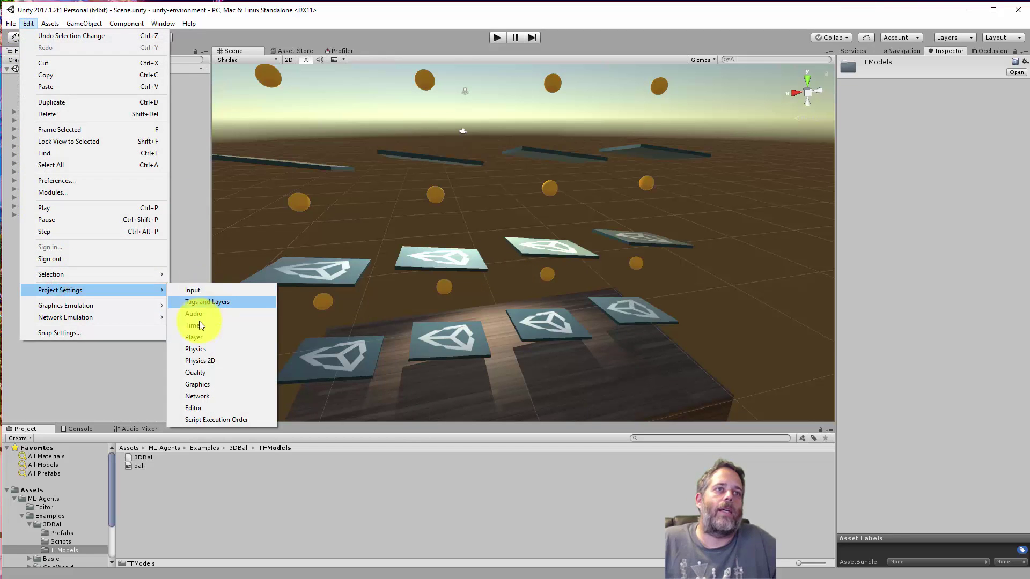
pyautogui.click(200, 338)
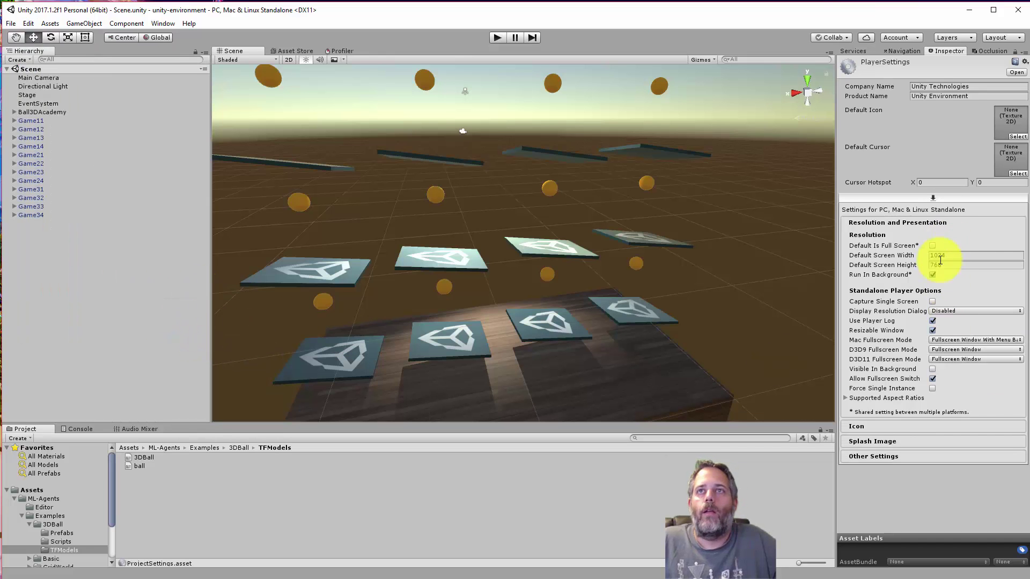
pyautogui.click(875, 459)
pyautogui.scroll(-6, 945, 410)
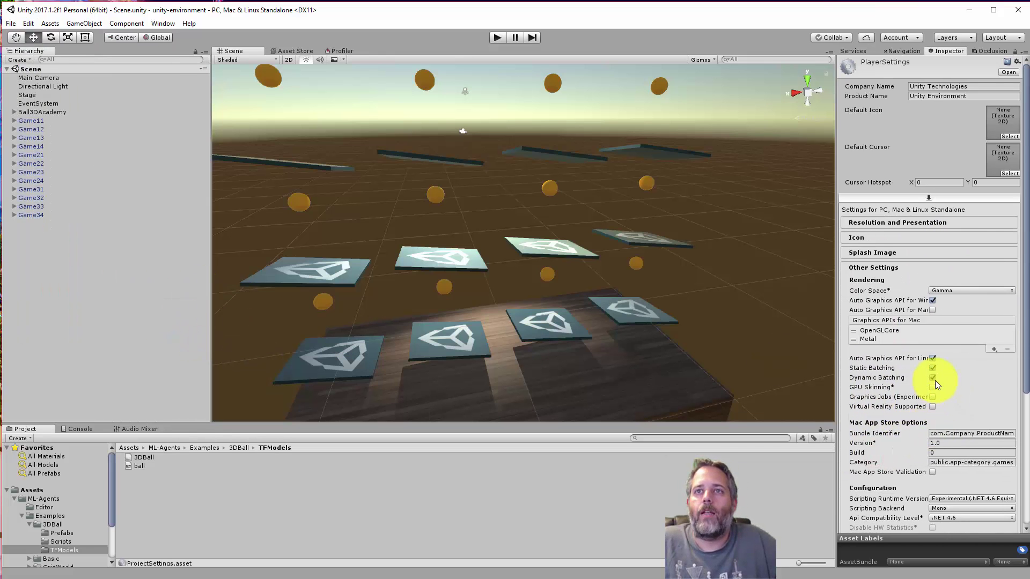
pyautogui.scroll(-5, 935, 381)
pyautogui.scroll(-3, 935, 381)
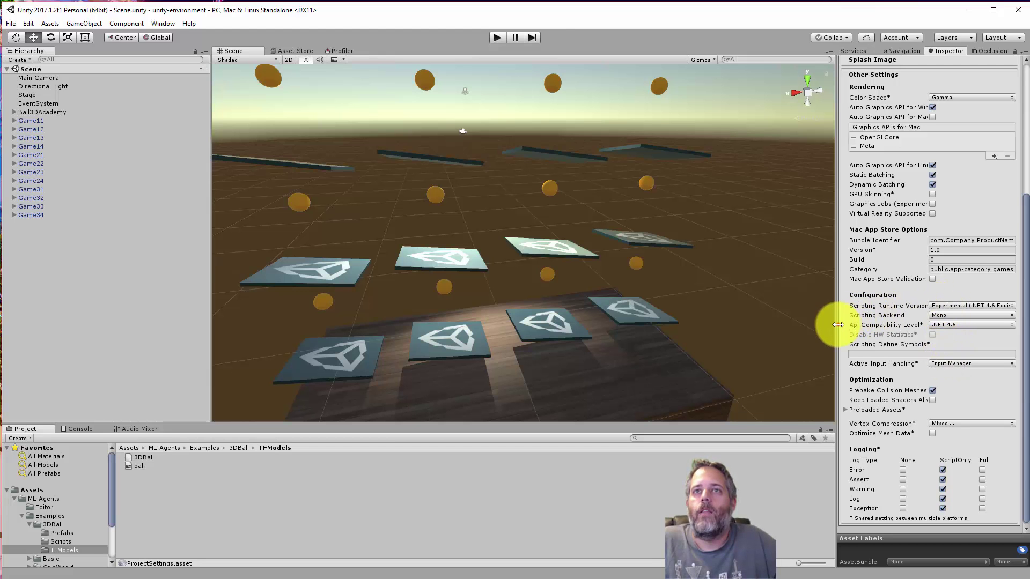
pyautogui.moveTo(839, 320); pyautogui.dragTo(801, 330)
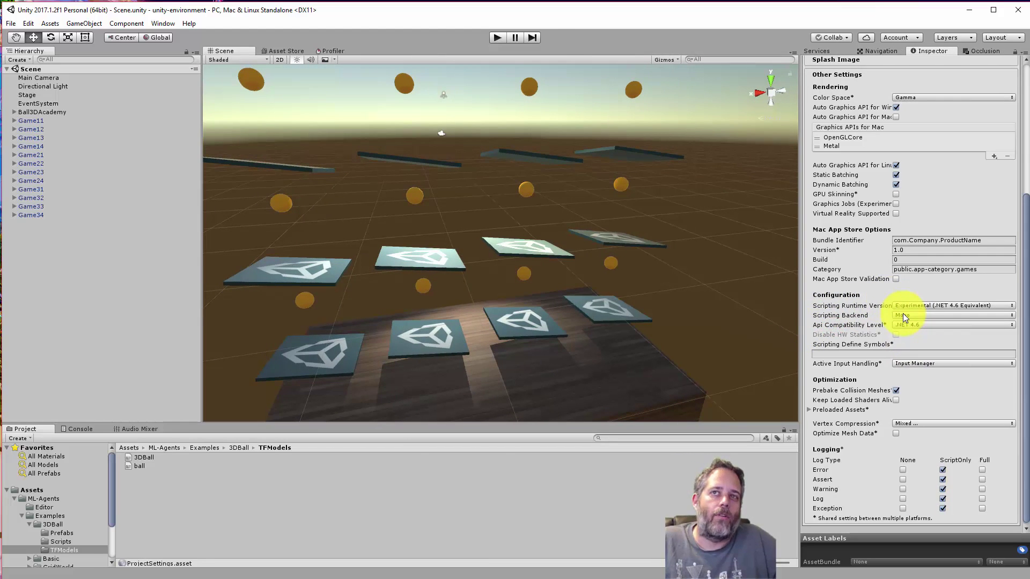
pyautogui.click(886, 354)
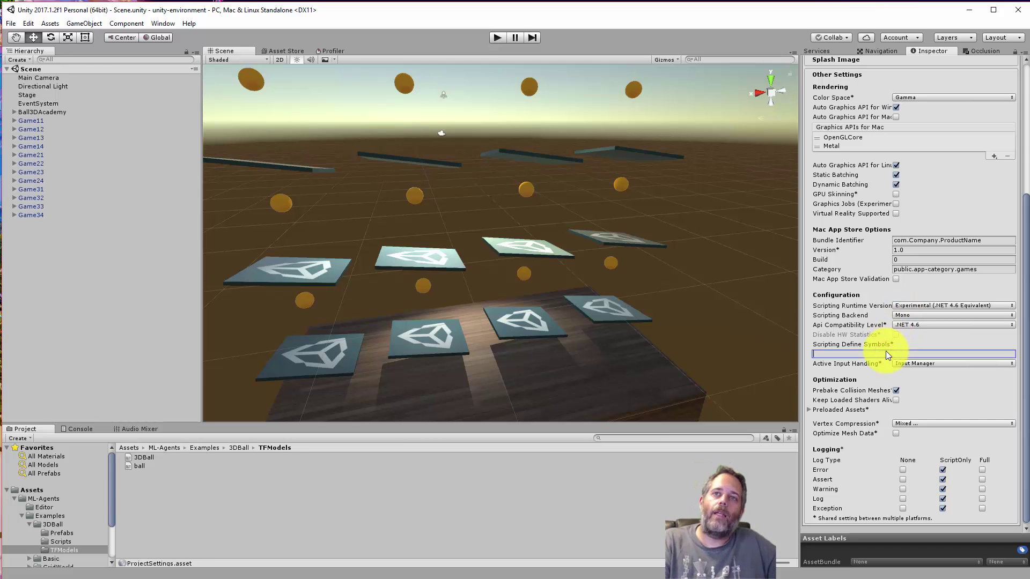
pyautogui.write('EN')
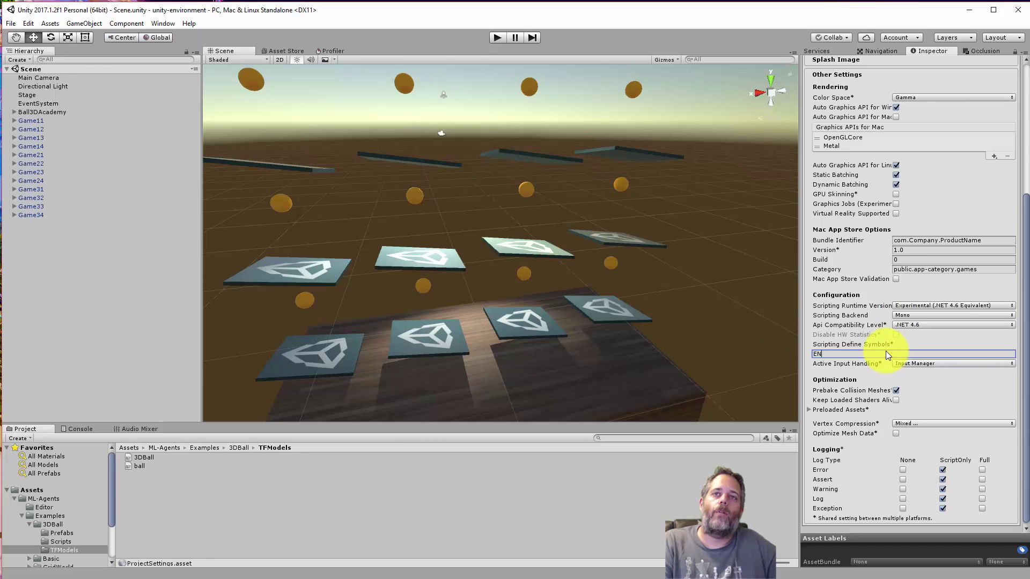
pyautogui.write('ABLE_TENSORFLOW')
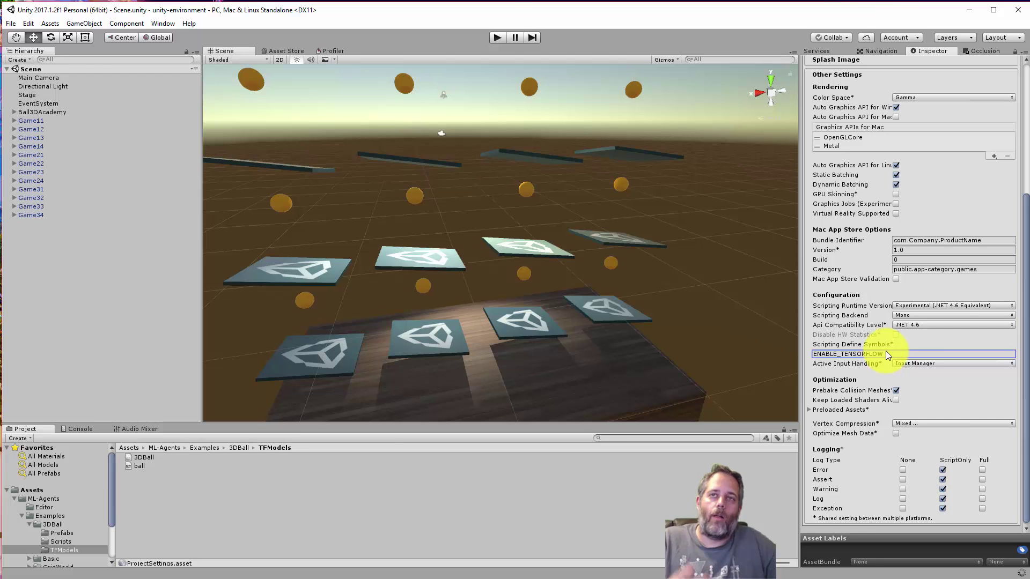
# - Save the project, then close Unity and reopen the unity-environment project from C:\ml-agents
pyautogui.click(11, 24)
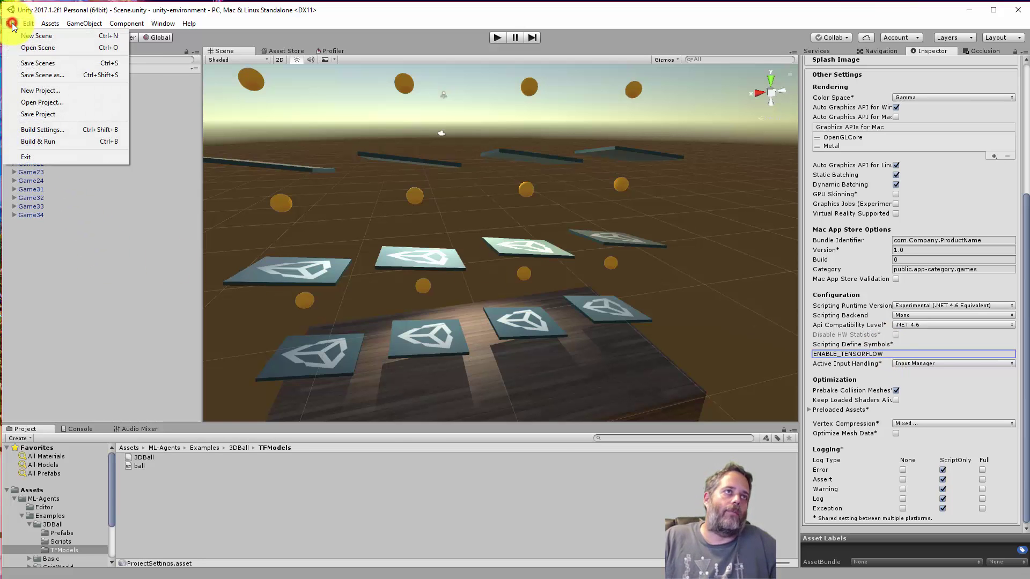
pyautogui.click(32, 115)
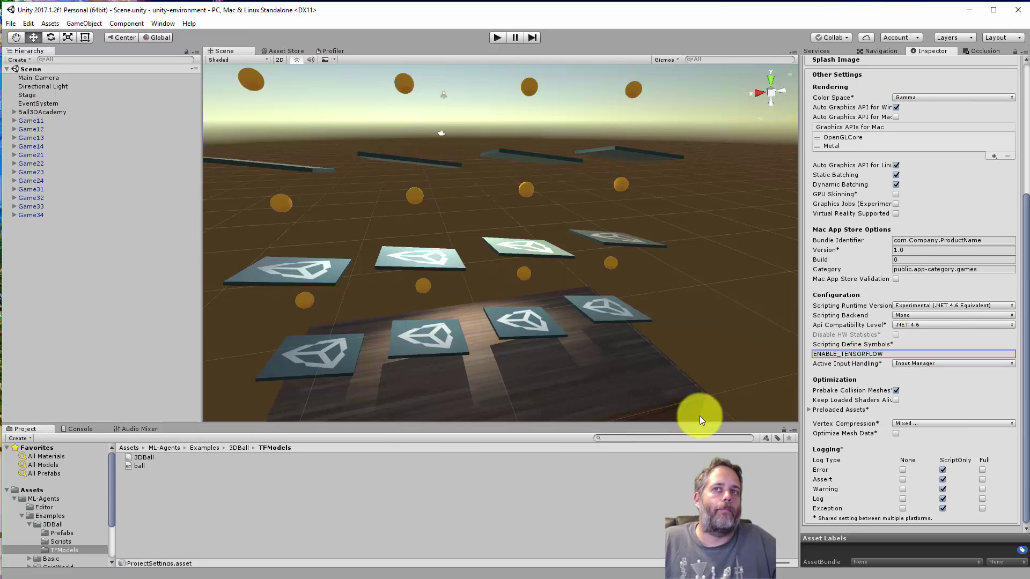
pyautogui.click(1013, 11)
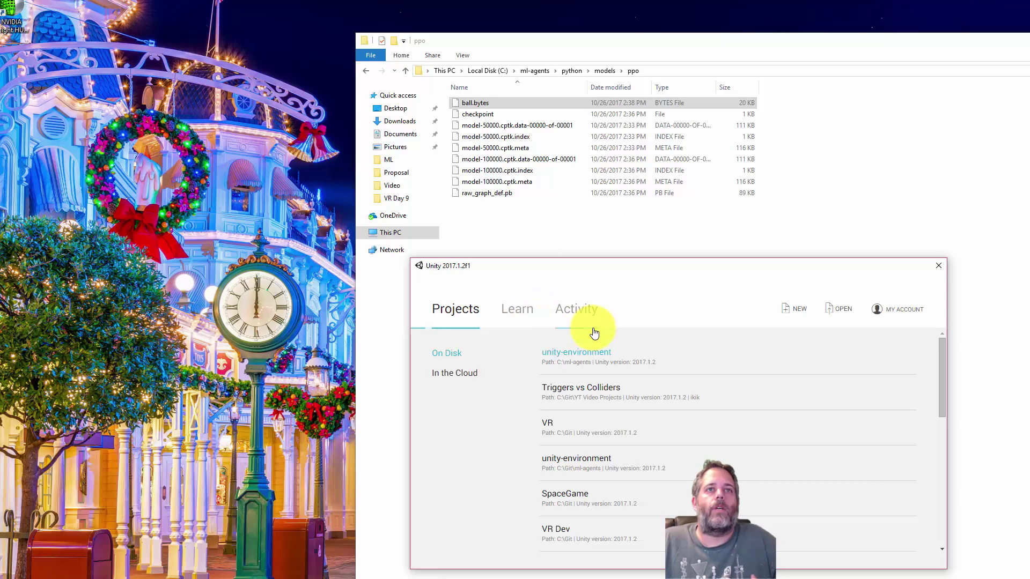
pyautogui.click(585, 354)
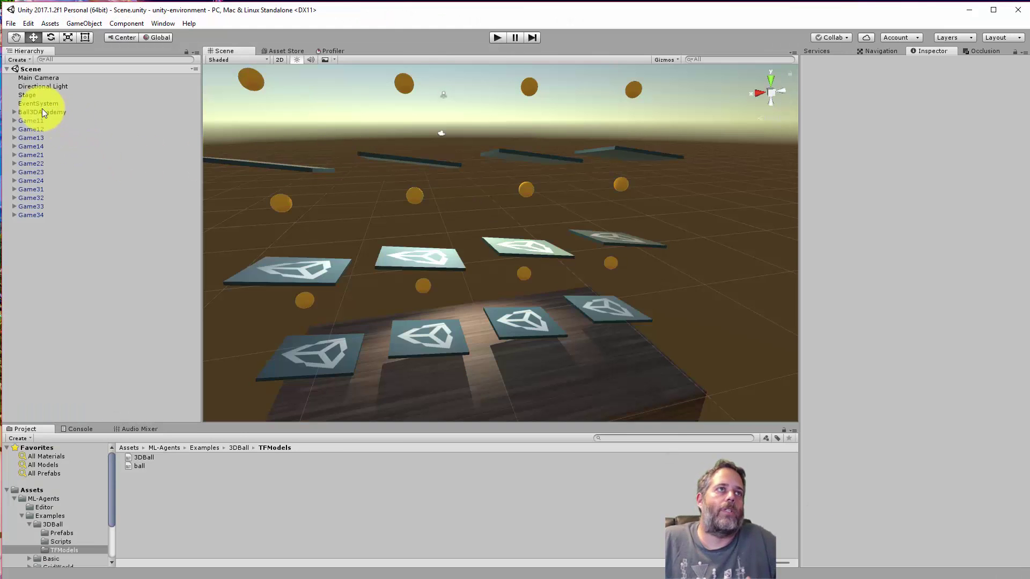
# - Check the Scripting Define Symbols entry in the reopened project's Player settings
pyautogui.click(24, 112)
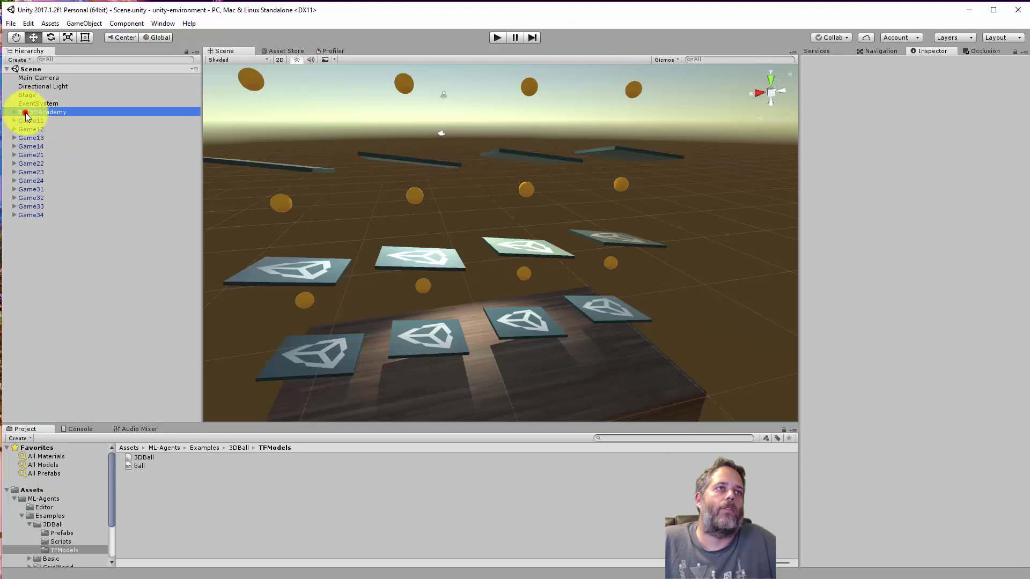
pyautogui.click(31, 24)
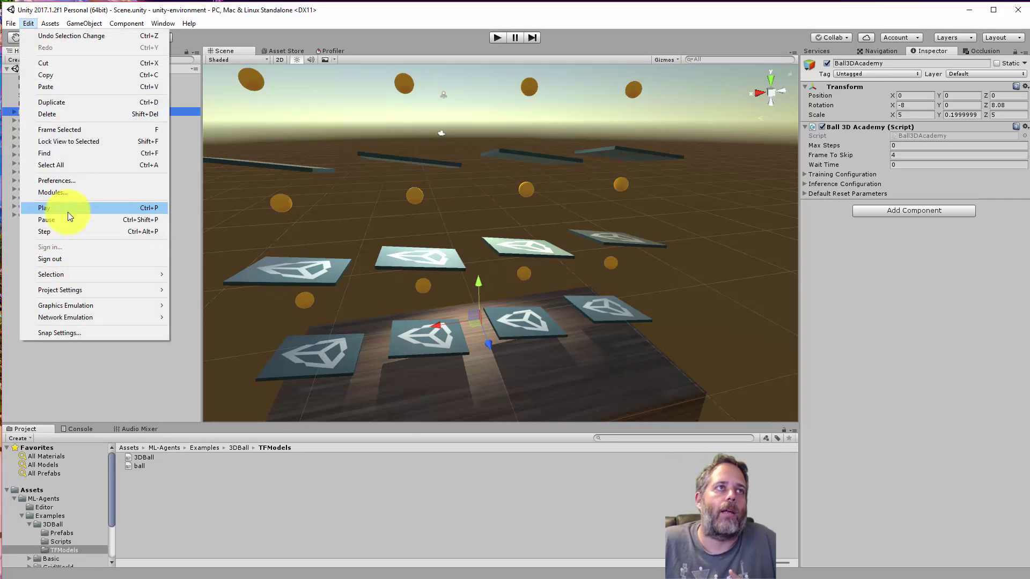
pyautogui.moveTo(65, 289)
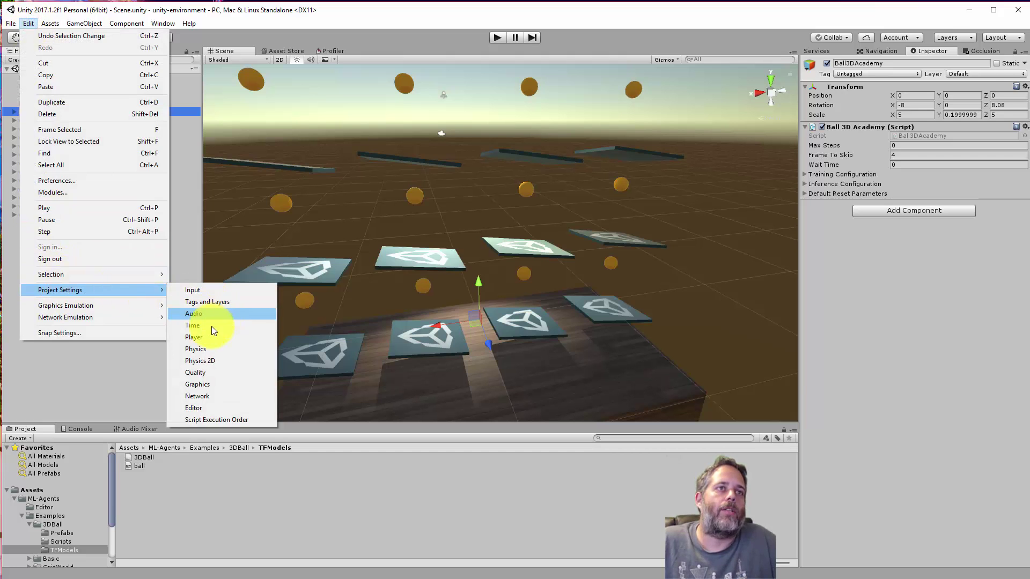
pyautogui.click(206, 341)
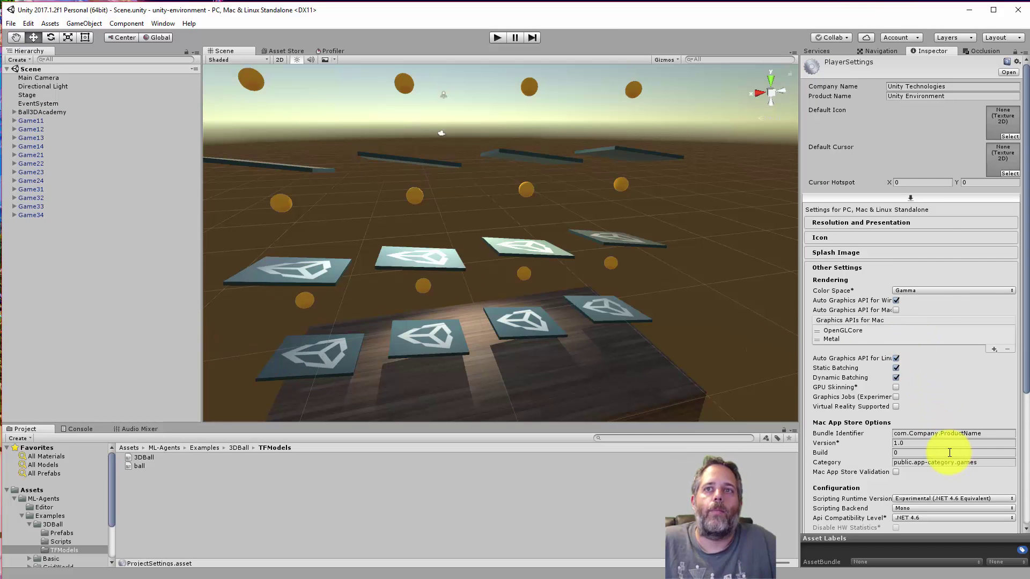
pyautogui.scroll(-3, 1011, 365)
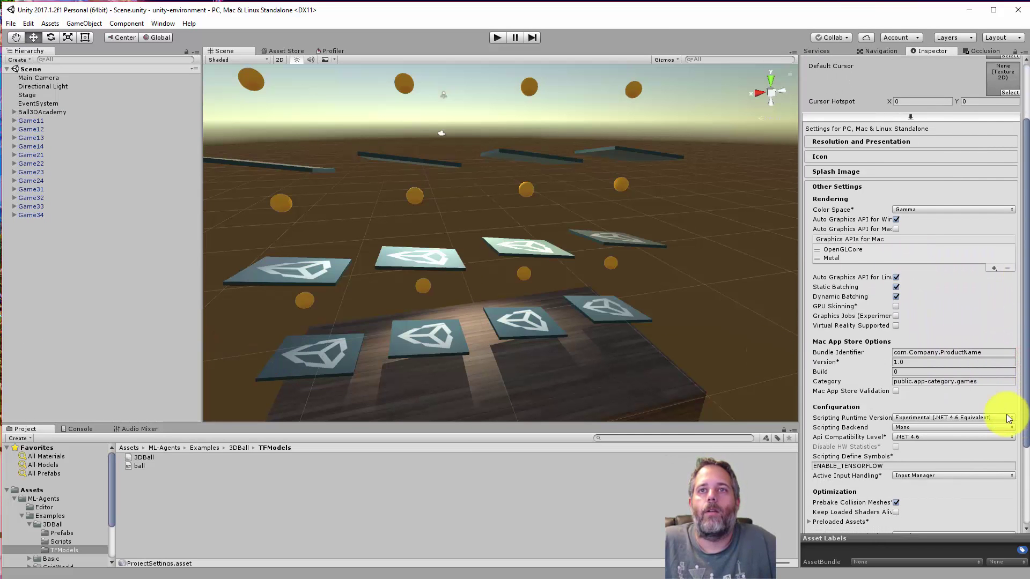
pyautogui.click(899, 465)
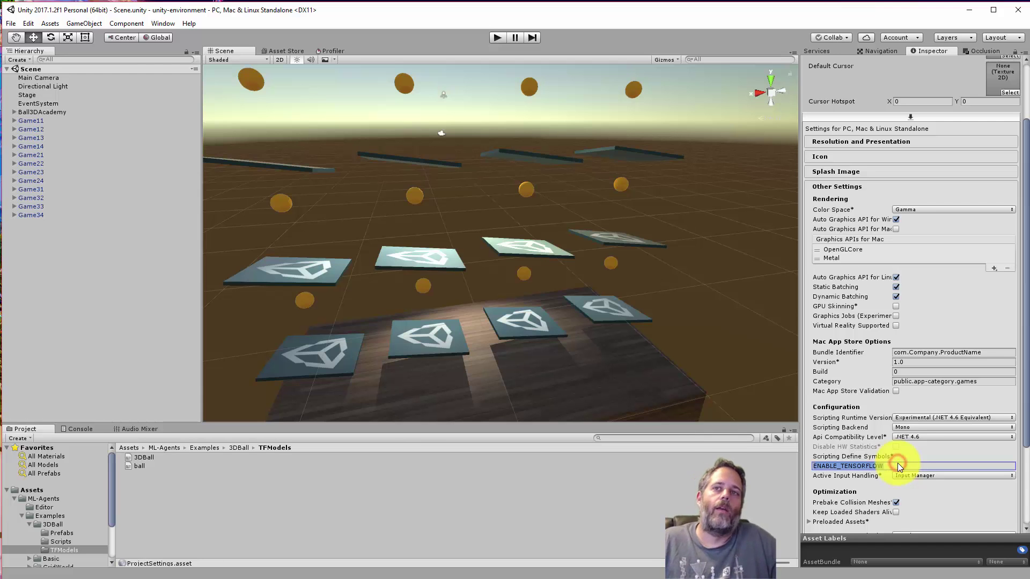
pyautogui.click(899, 466)
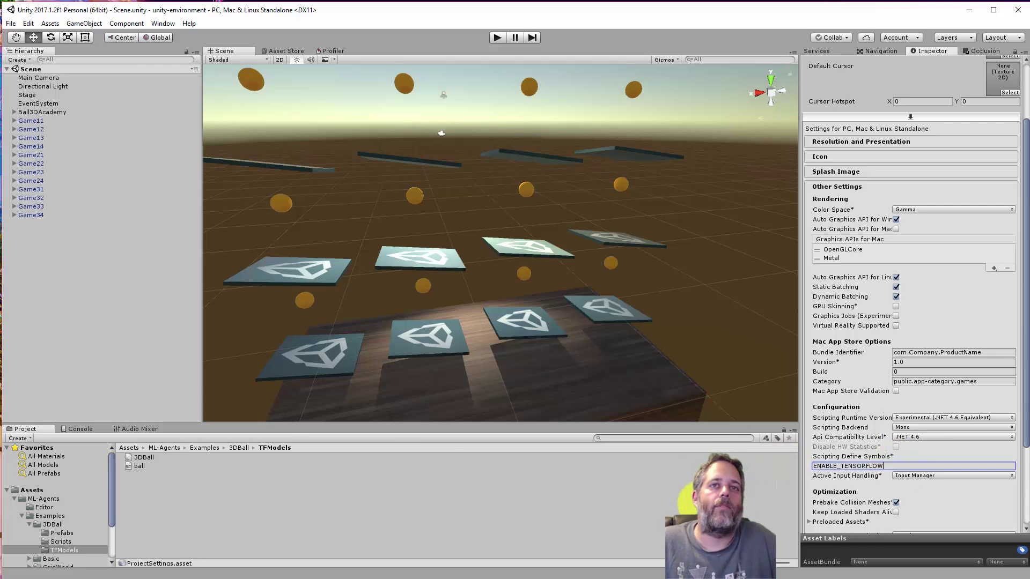
# - Select Ball3DBrain under Ball3DAcademy, expand its Brain Parameters and set its Brain Type to Internal
pyautogui.click(59, 113)
pyautogui.press('Right')
pyautogui.press('Down')
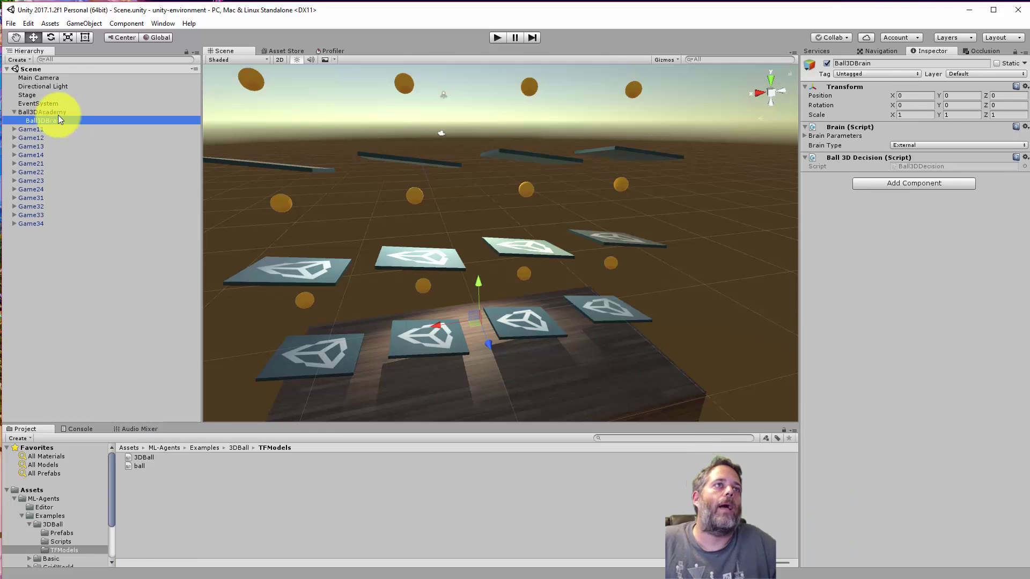
pyautogui.click(921, 139)
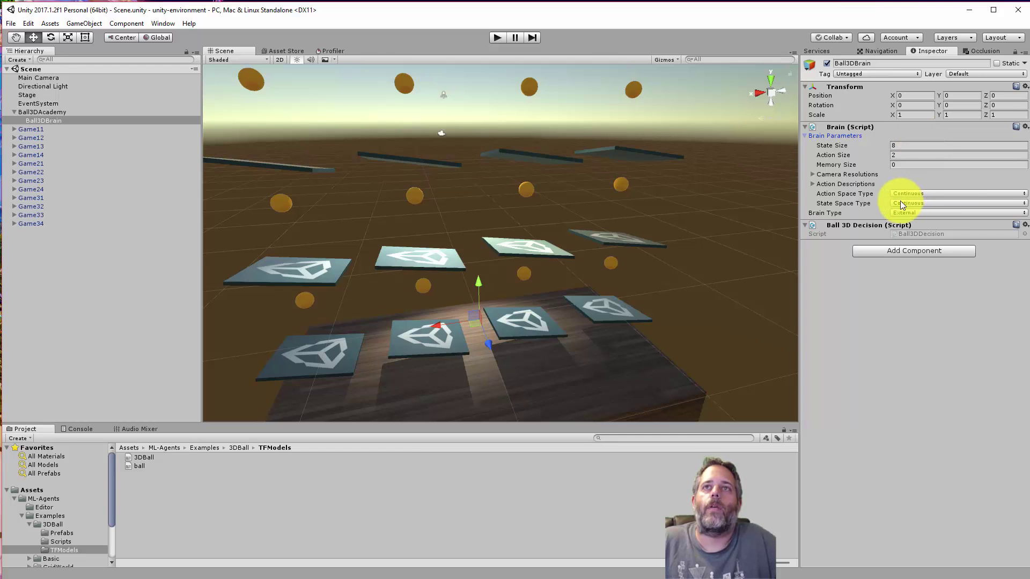
pyautogui.click(918, 214)
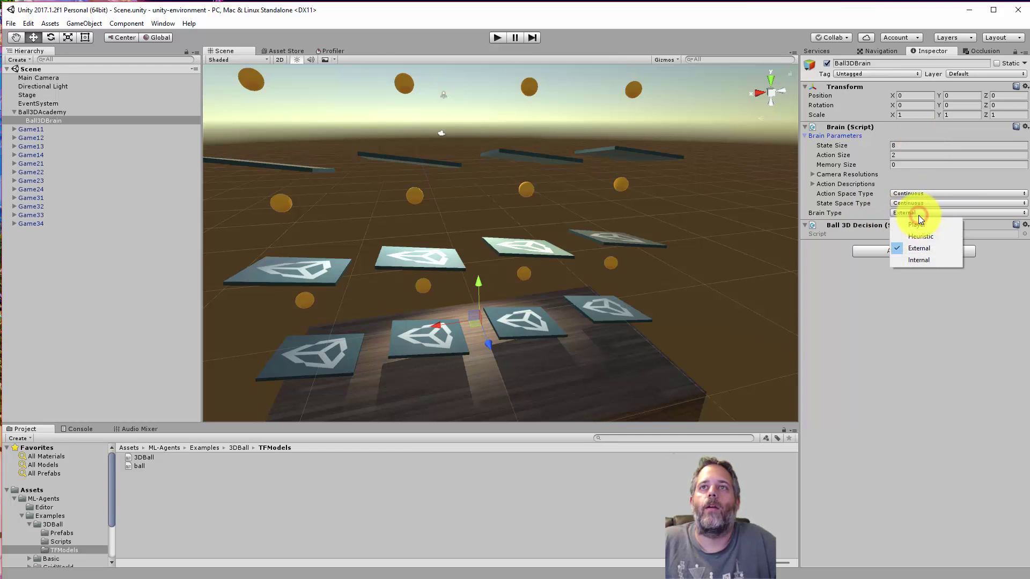
pyautogui.click(917, 260)
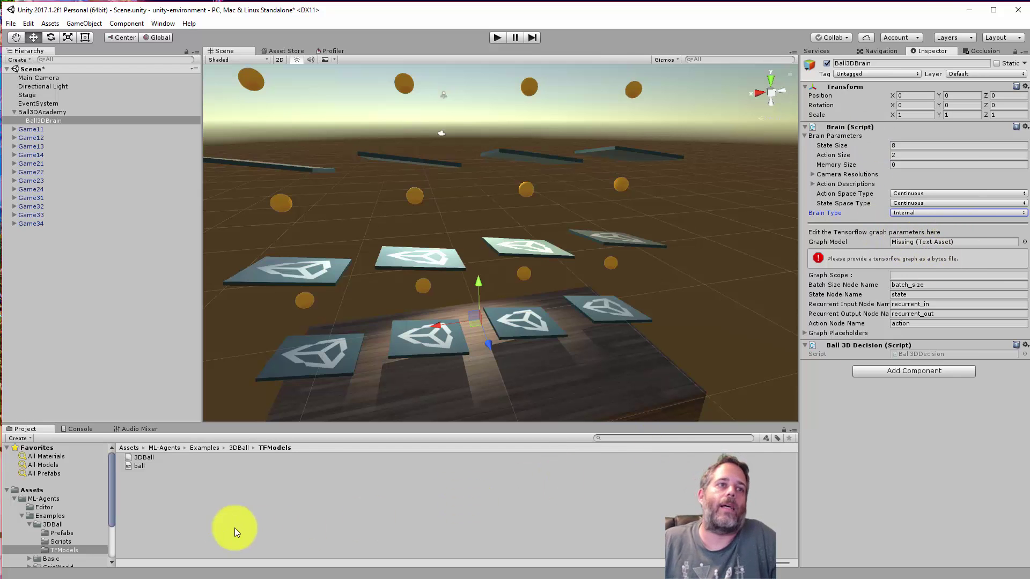
# - Assign the ball asset from TFModels as the brain's Graph Model and expand the epsilon graph placeholder
pyautogui.moveTo(135, 465); pyautogui.dragTo(938, 245)
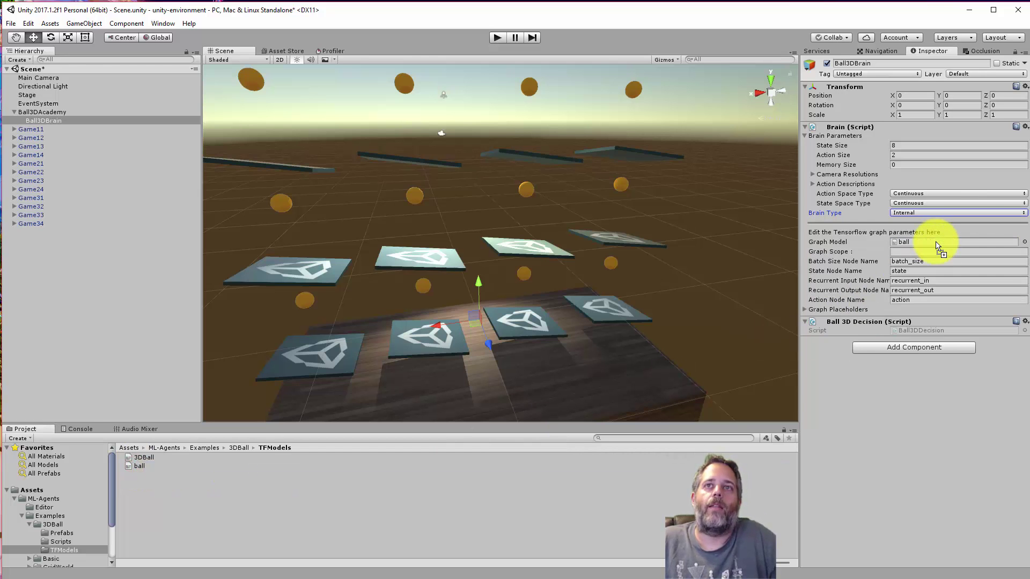
pyautogui.click(805, 310)
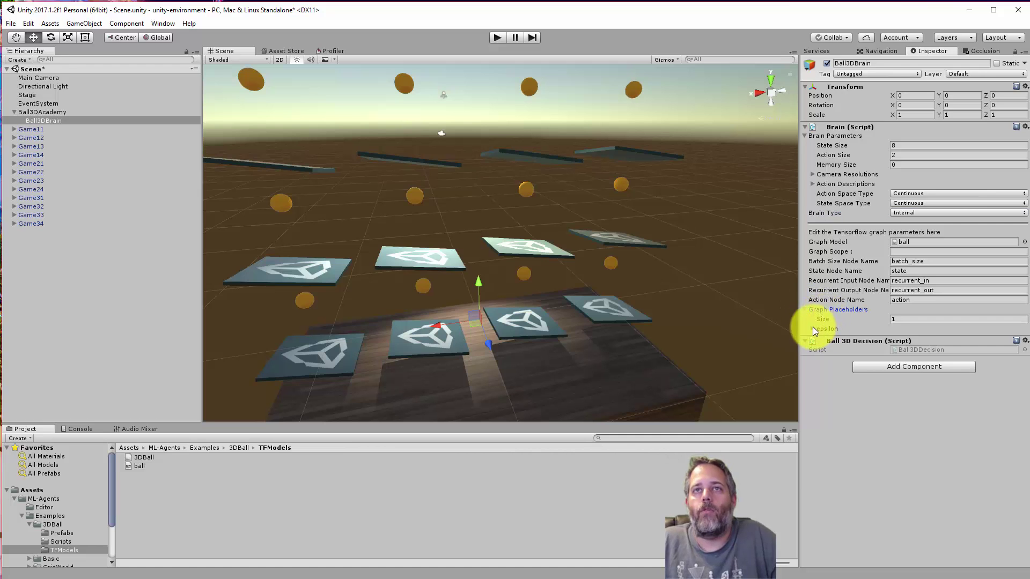
pyautogui.click(813, 329)
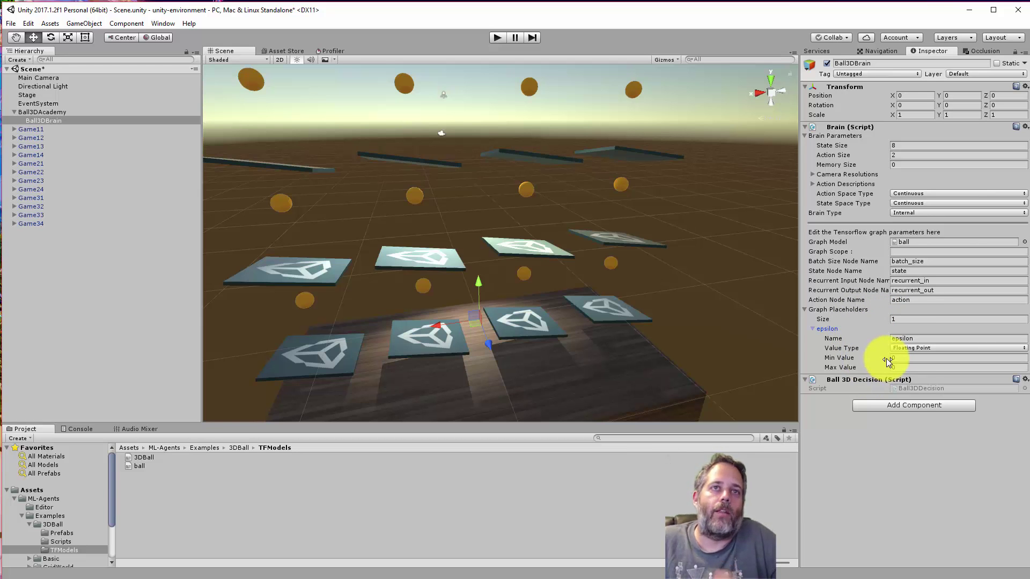
# - Save the scene and run it in Play mode
pyautogui.click(855, 455)
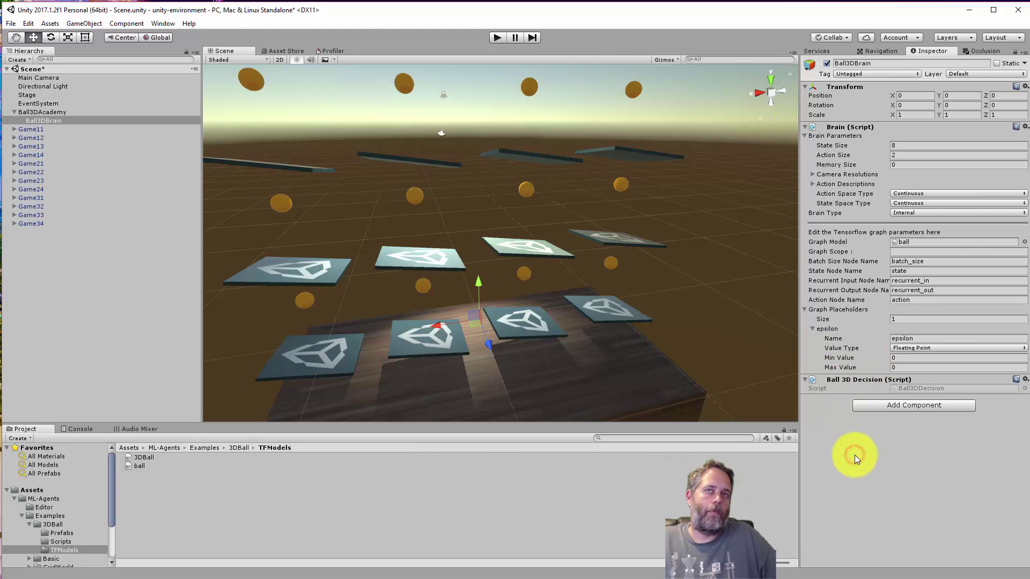
pyautogui.hotkey('ctrl', 's')
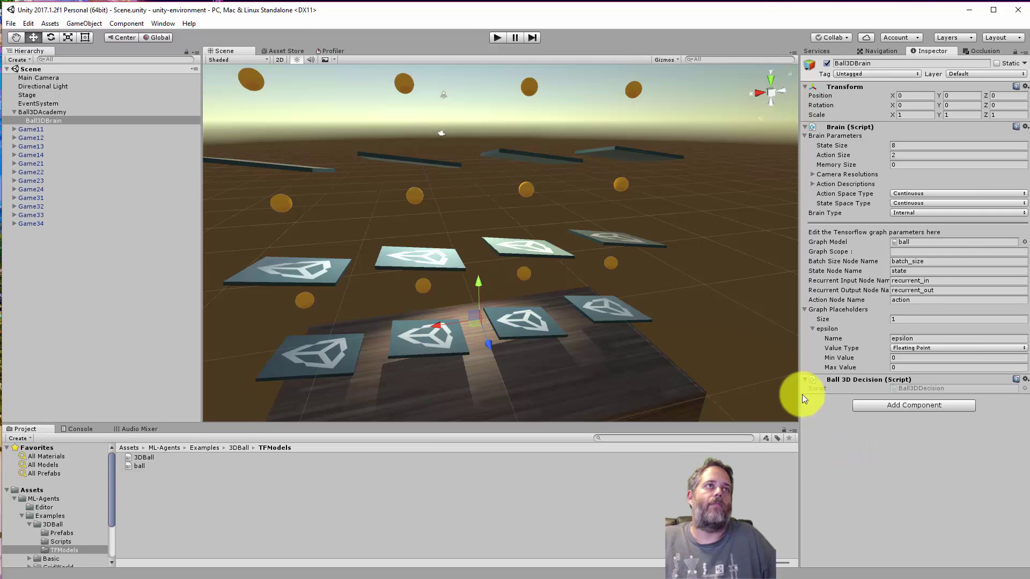
pyautogui.click(492, 37)
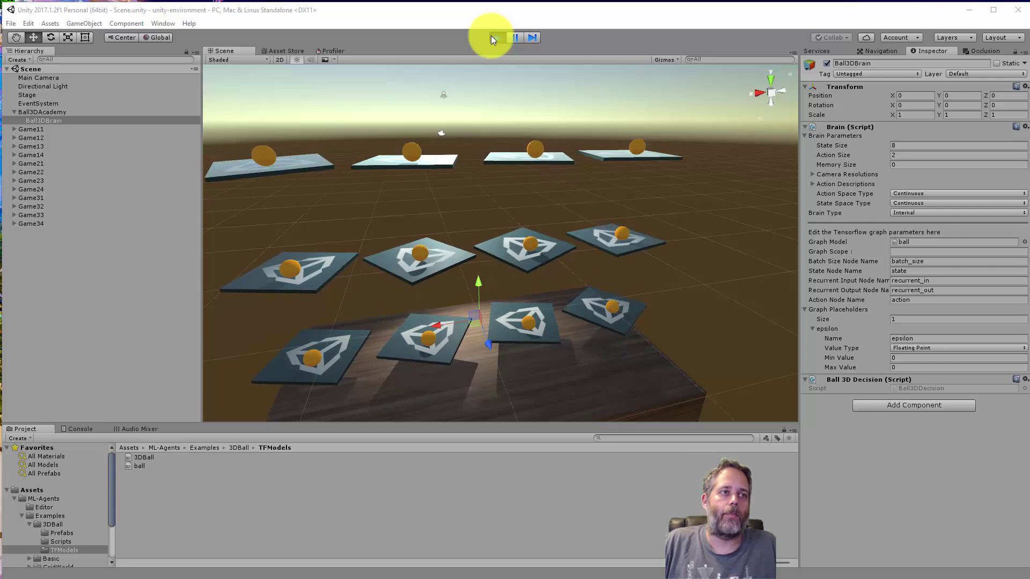
# - Open the Tennis example folder under Assets/ML-Agents/Examples in the project
pyautogui.moveTo(113, 499); pyautogui.dragTo(113, 534)
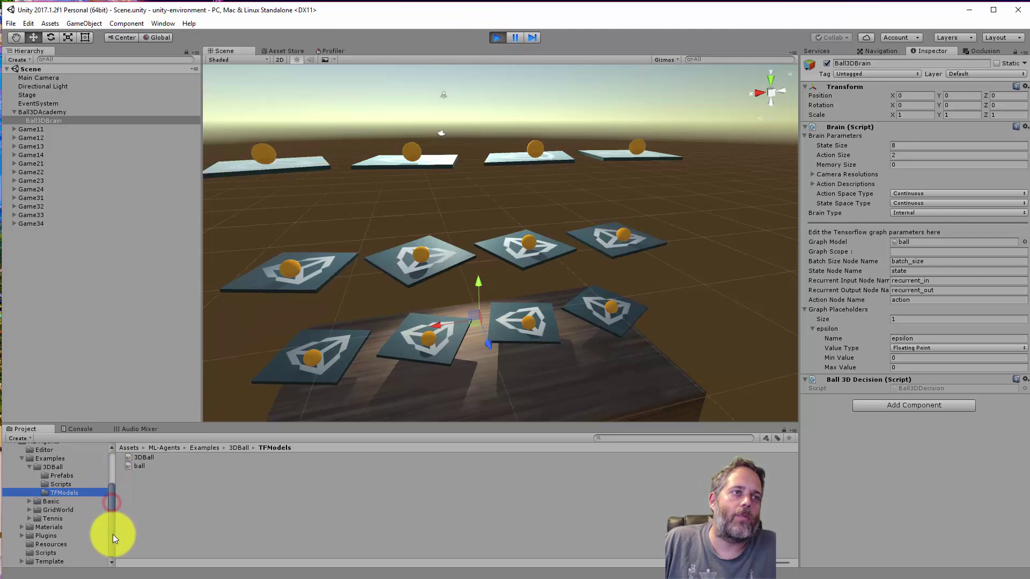
pyautogui.click(54, 520)
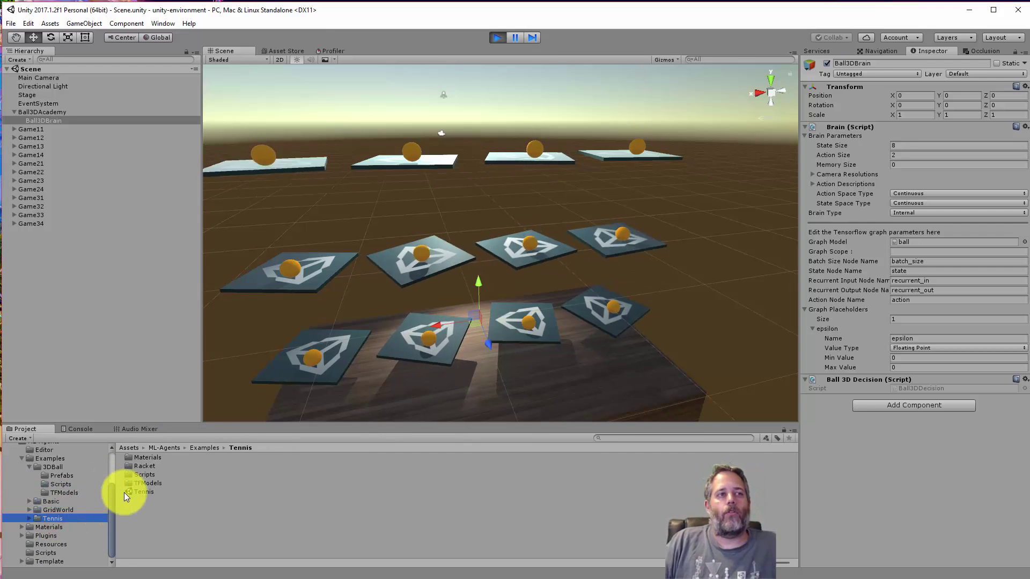